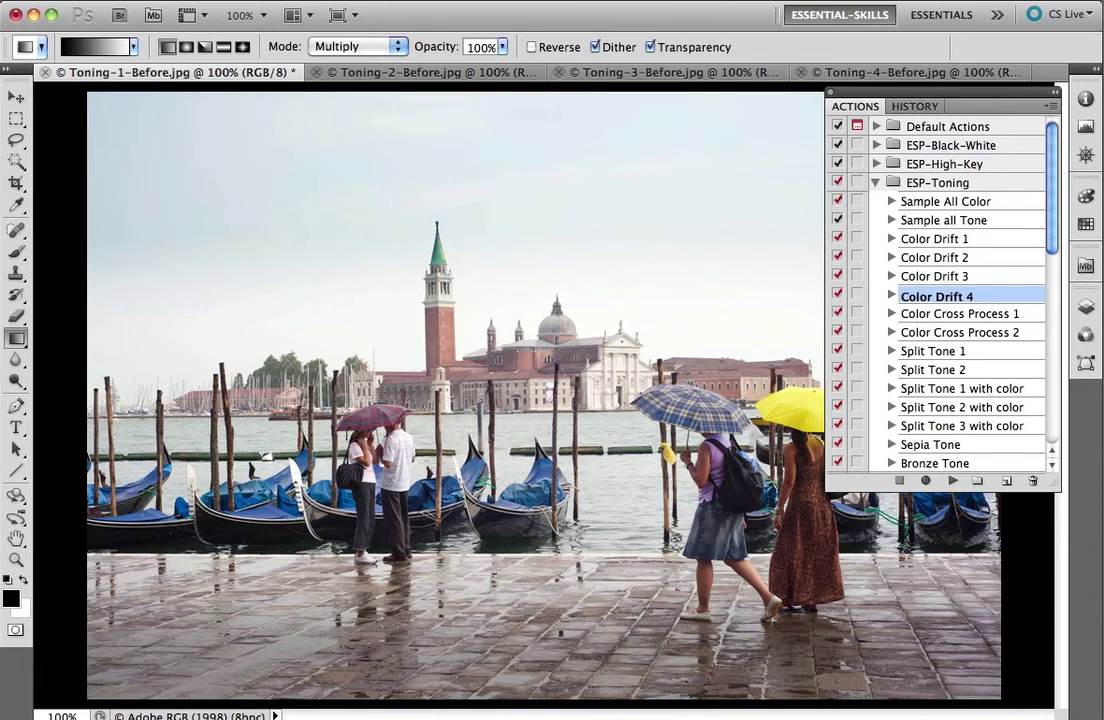
- Open the Actions panel flyout menu for the expanded ESP-Toning set
{"action": "left_click", "coordinate": [1049, 110]}
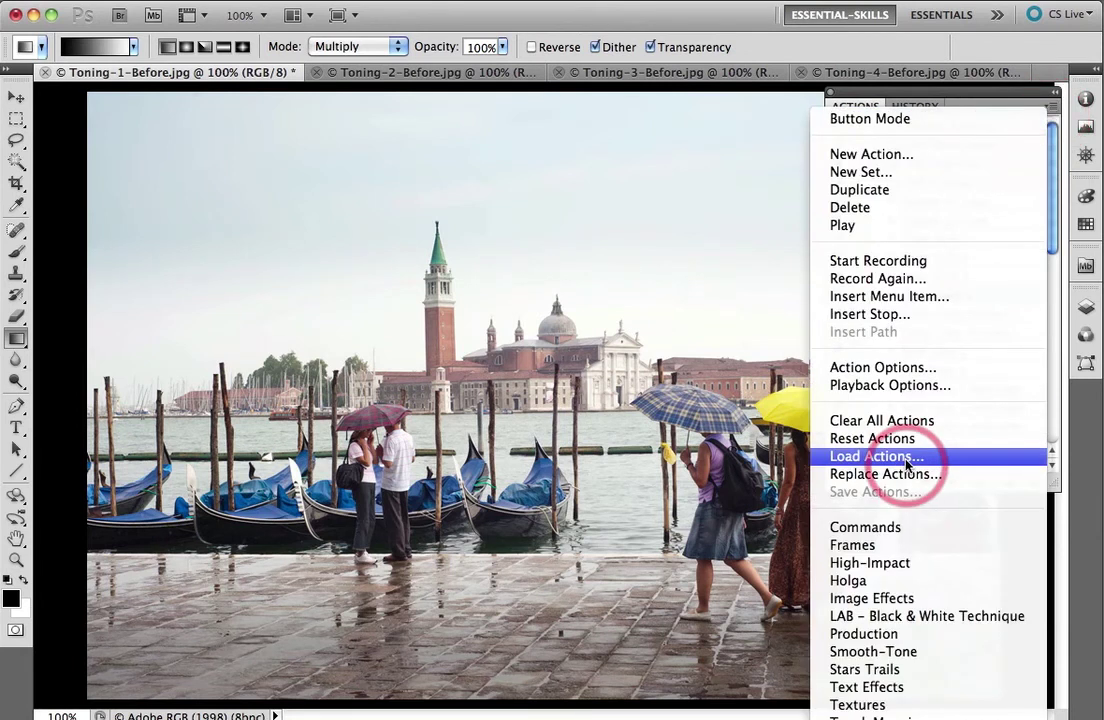
- Close the Actions flyout menu without choosing Load Actions
{"action": "left_click", "coordinate": [897, 90]}
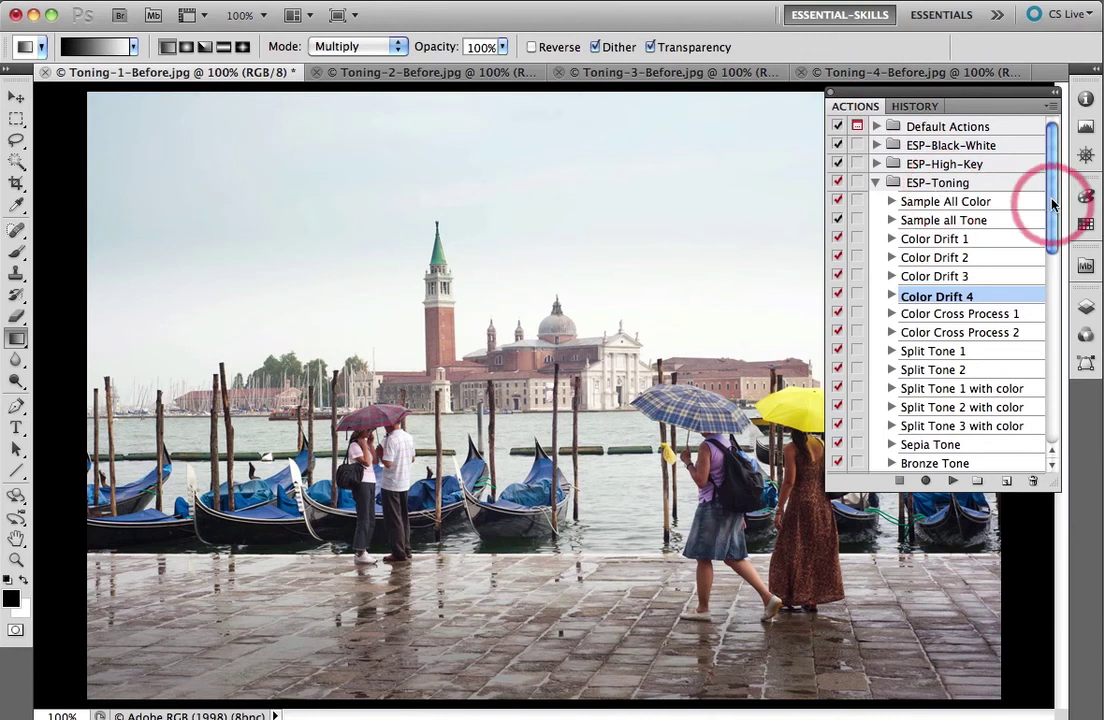
- Play Color Cross Process 1 on the Venice photo and view its Levels, Brightness/Contrast, Hue/Saturation layers
{"action": "scroll", "coordinate": [1052, 205], "scroll_direction": "down", "scroll_amount": 2}
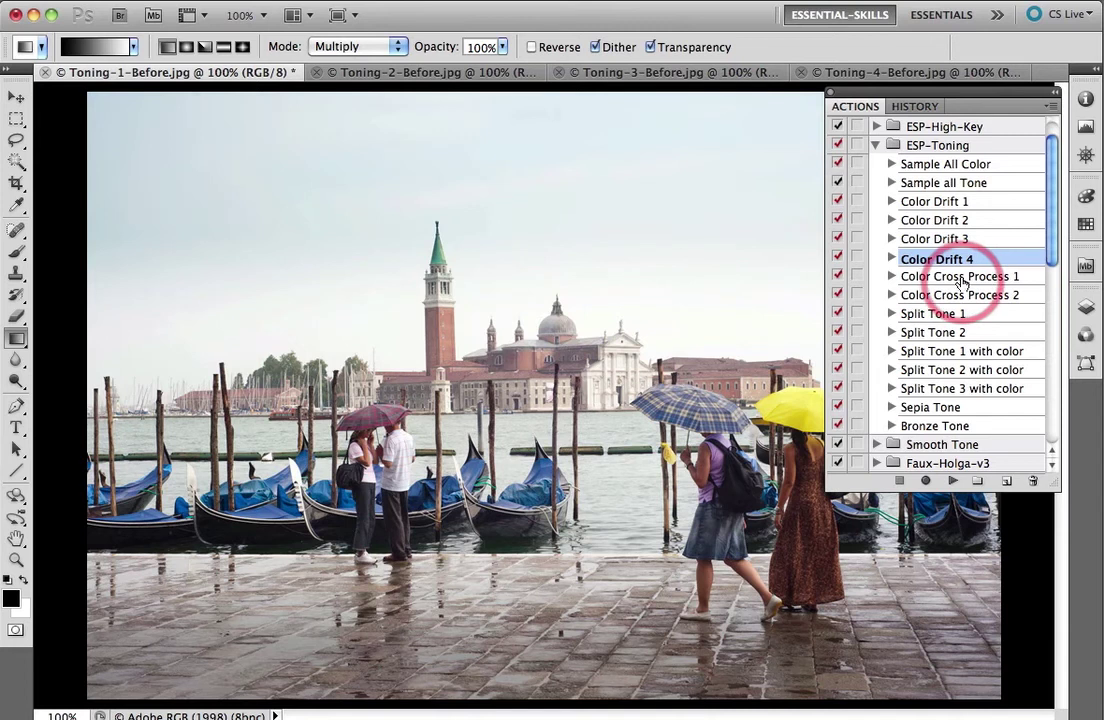
{"action": "left_click", "coordinate": [961, 278]}
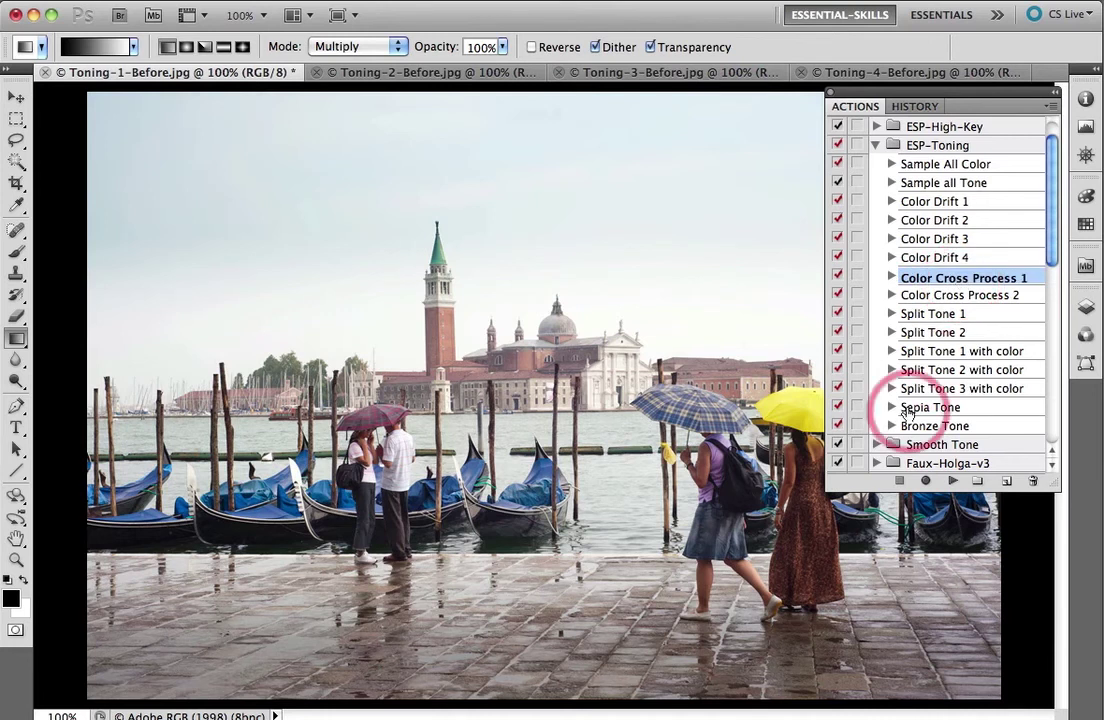
{"action": "left_click", "coordinate": [948, 482]}
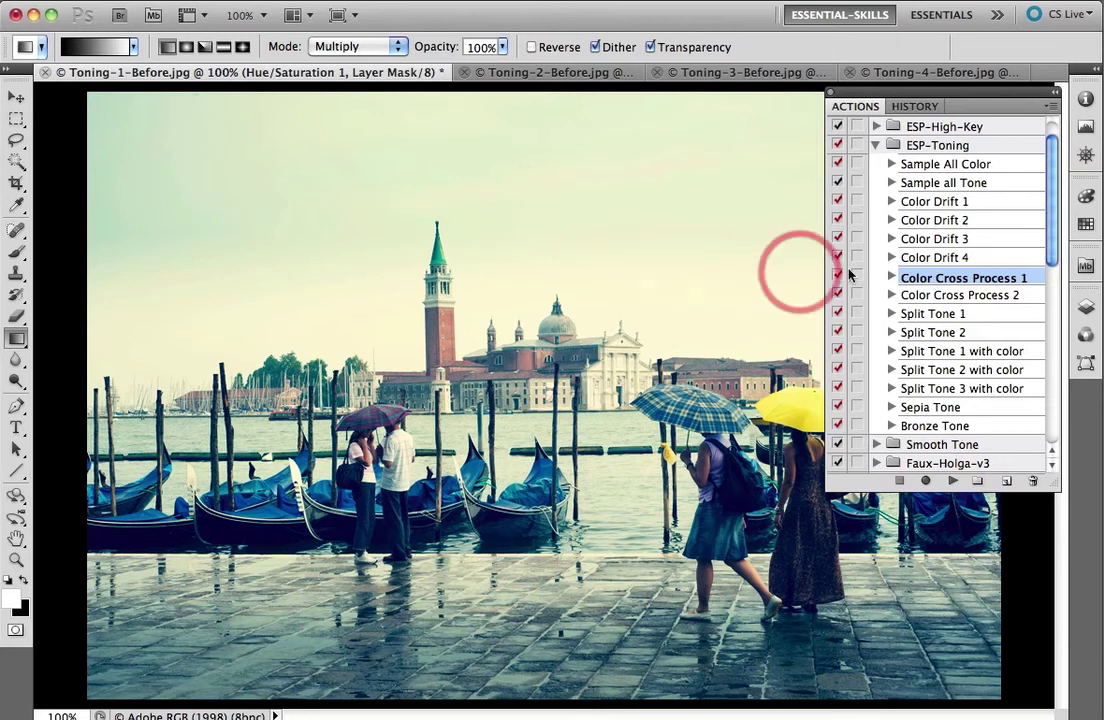
{"action": "left_click", "coordinate": [1085, 305]}
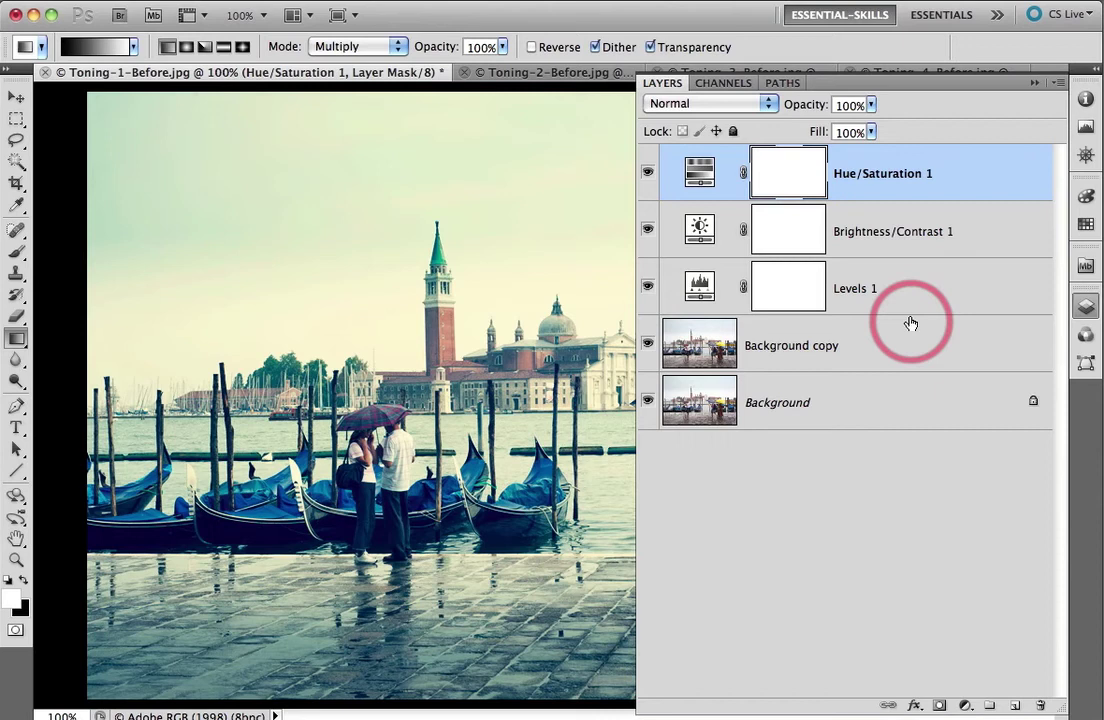
- Restore the Venice photo to History's Snapshot 1, then bring up the Toning-2-Before.jpg document
{"action": "left_click", "coordinate": [1034, 84]}
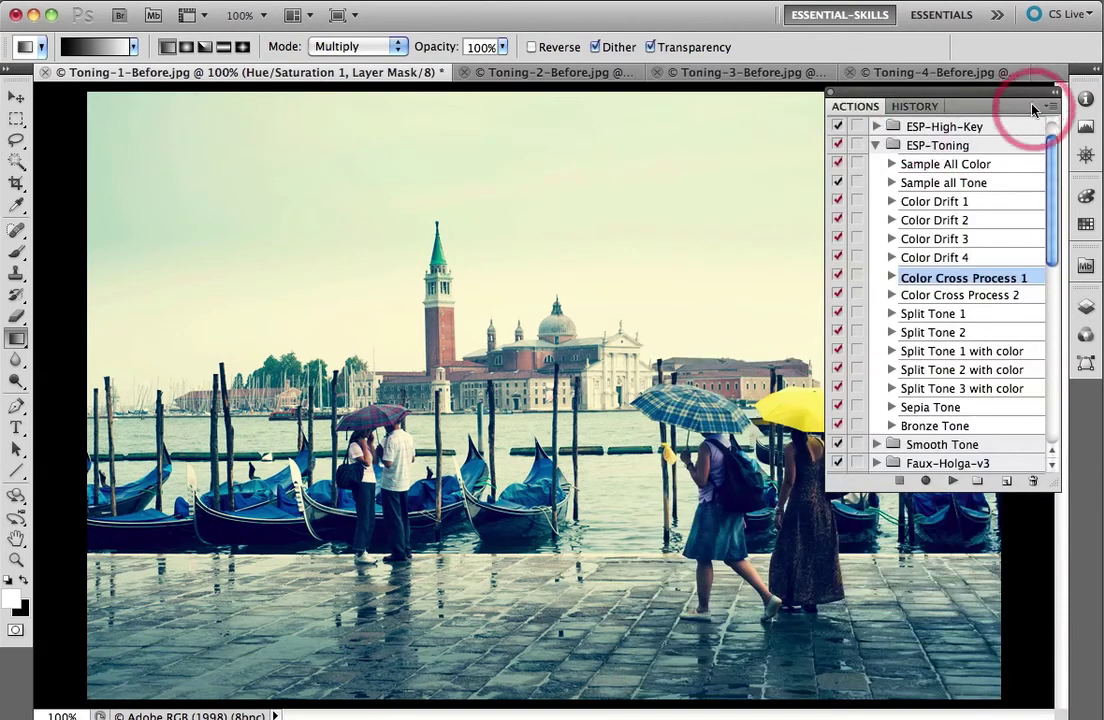
{"action": "left_click", "coordinate": [915, 108]}
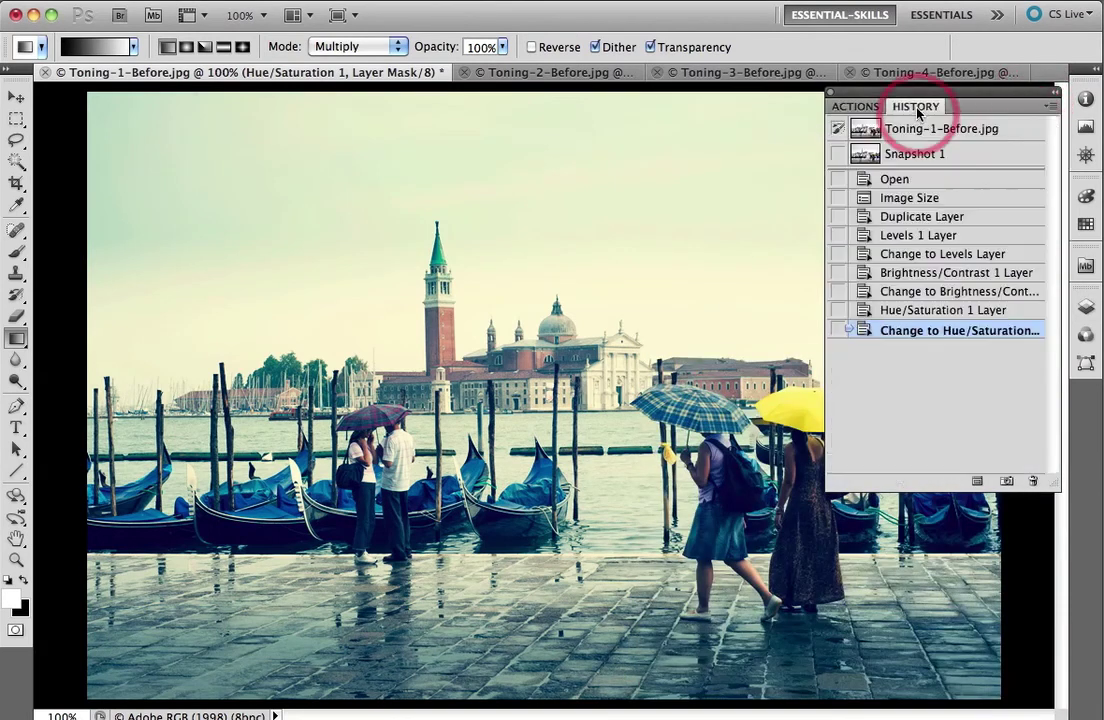
{"action": "left_click", "coordinate": [967, 162]}
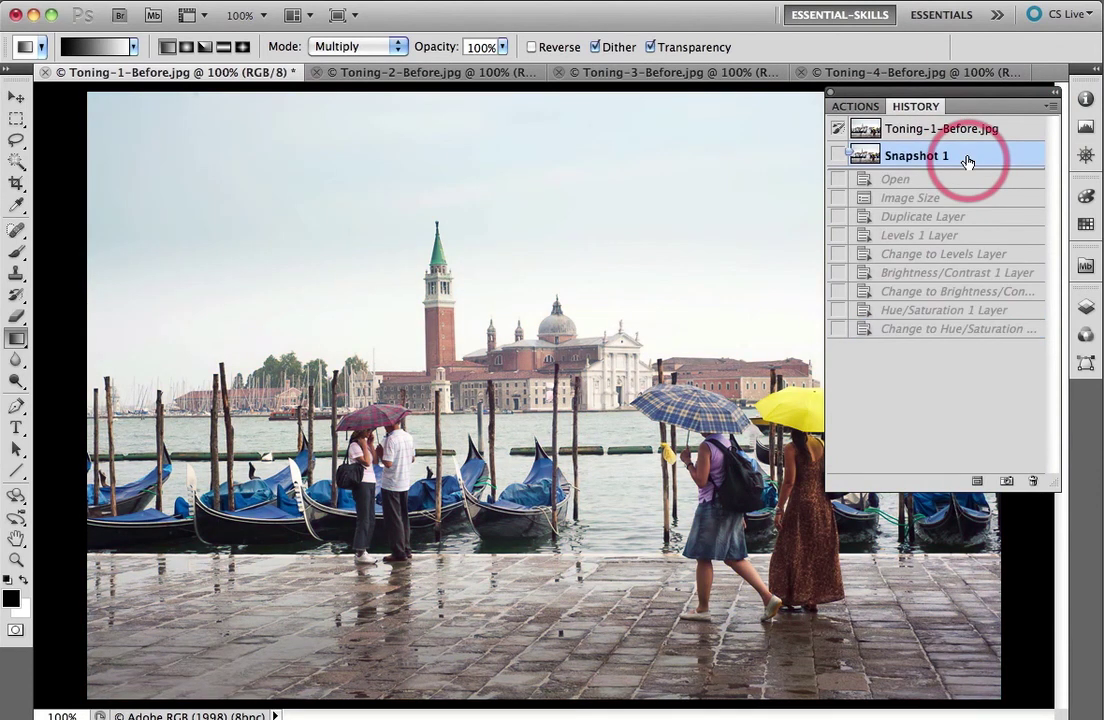
{"action": "left_click", "coordinate": [418, 74]}
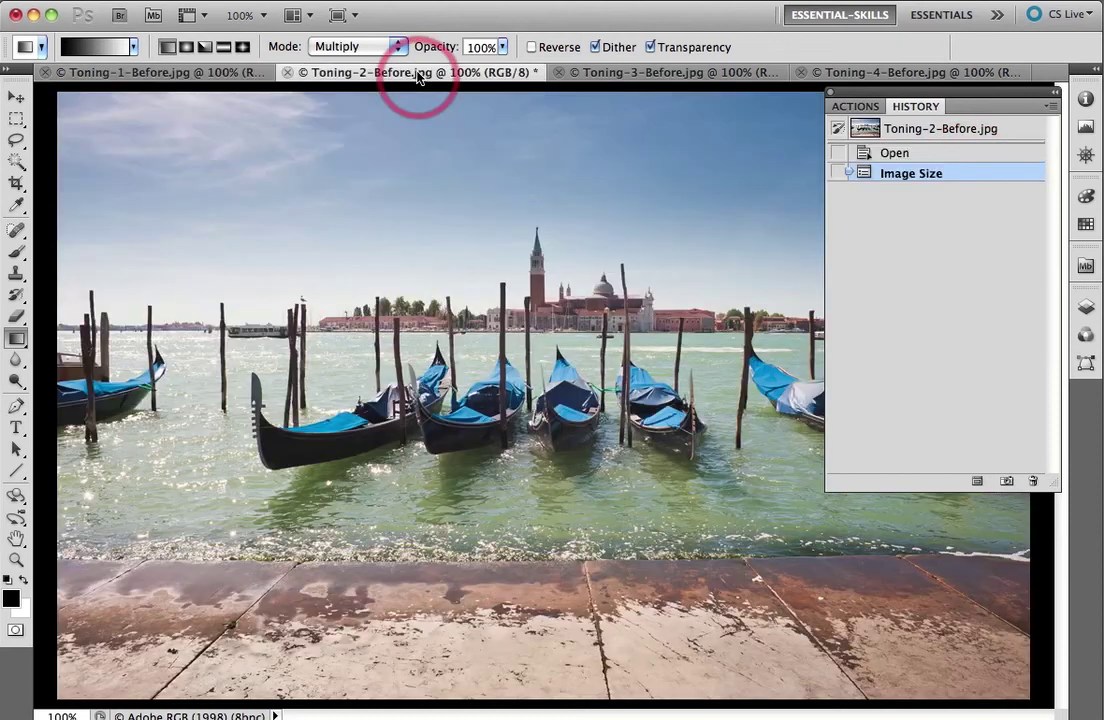
- Play Split Tone 1 with color on the gondola photo and review its Gradient Map and Hue/Saturation layers
{"action": "left_click", "coordinate": [871, 108]}
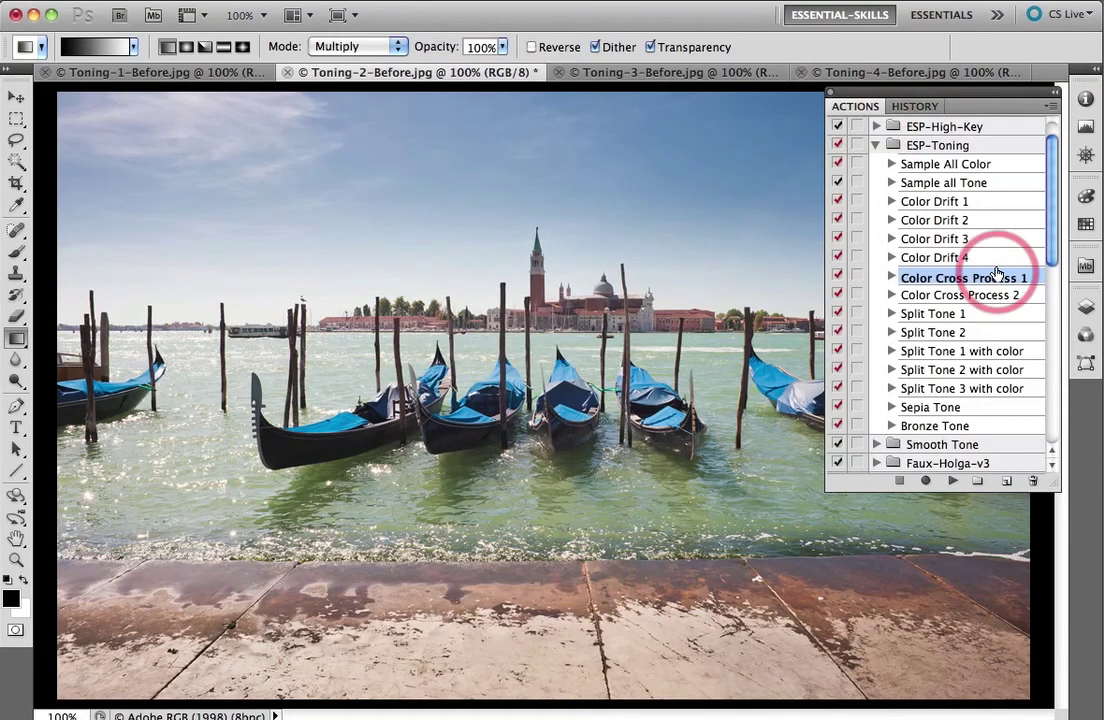
{"action": "left_click", "coordinate": [946, 353]}
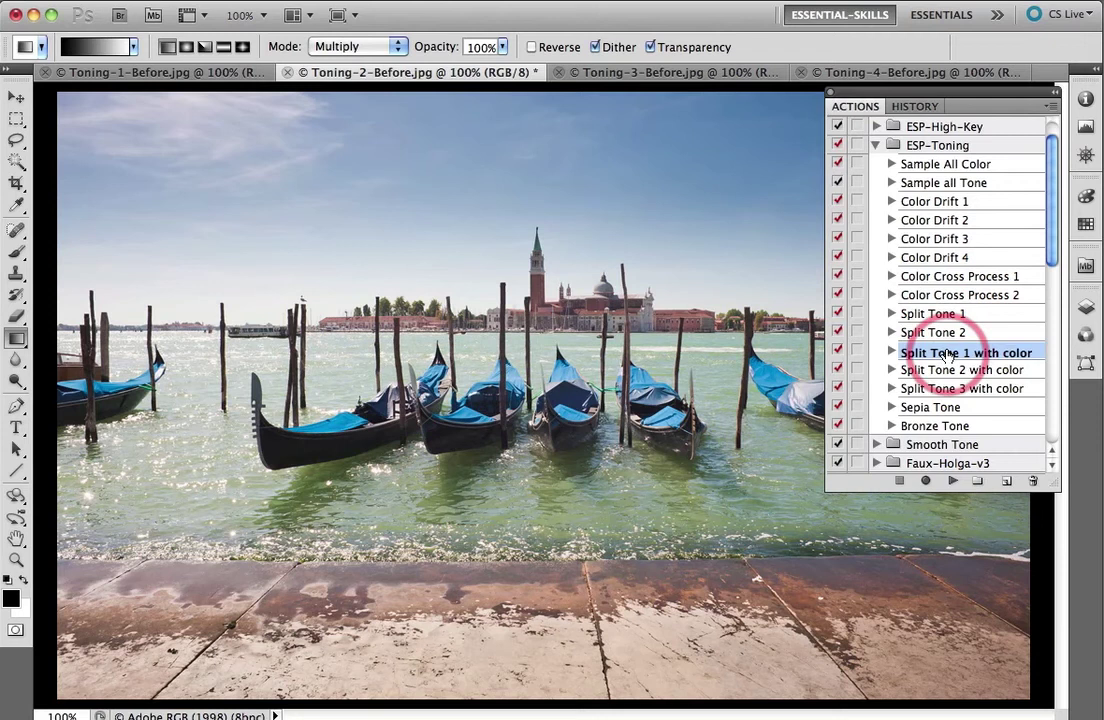
{"action": "left_click", "coordinate": [951, 484]}
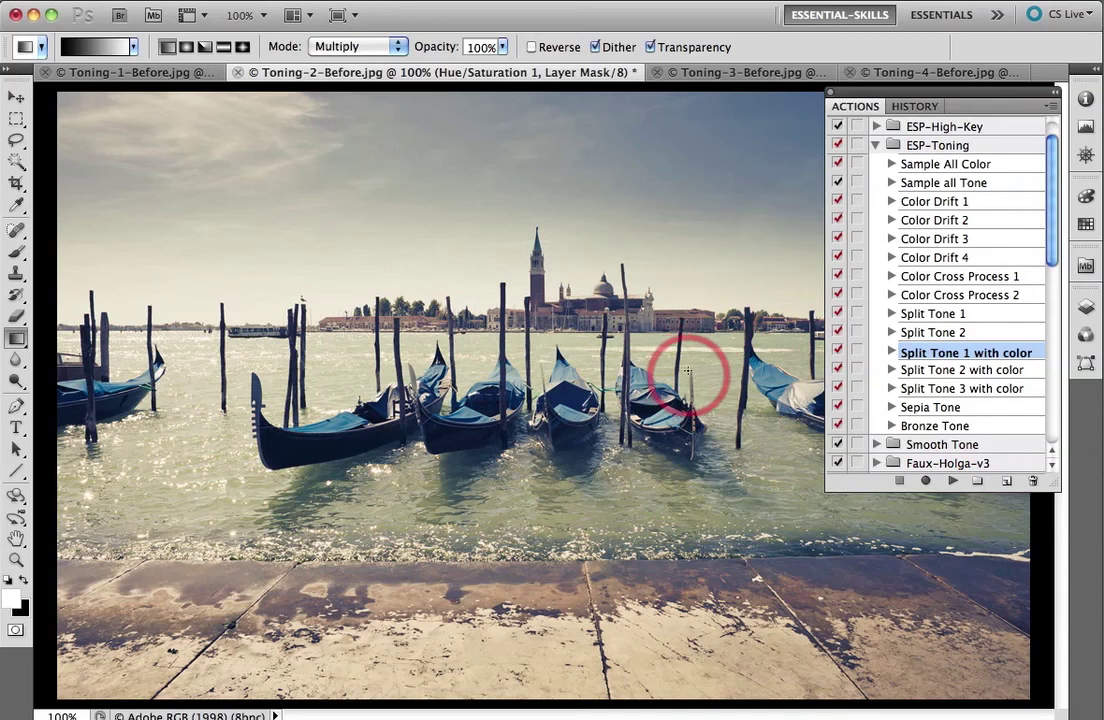
{"action": "left_click", "coordinate": [1086, 306]}
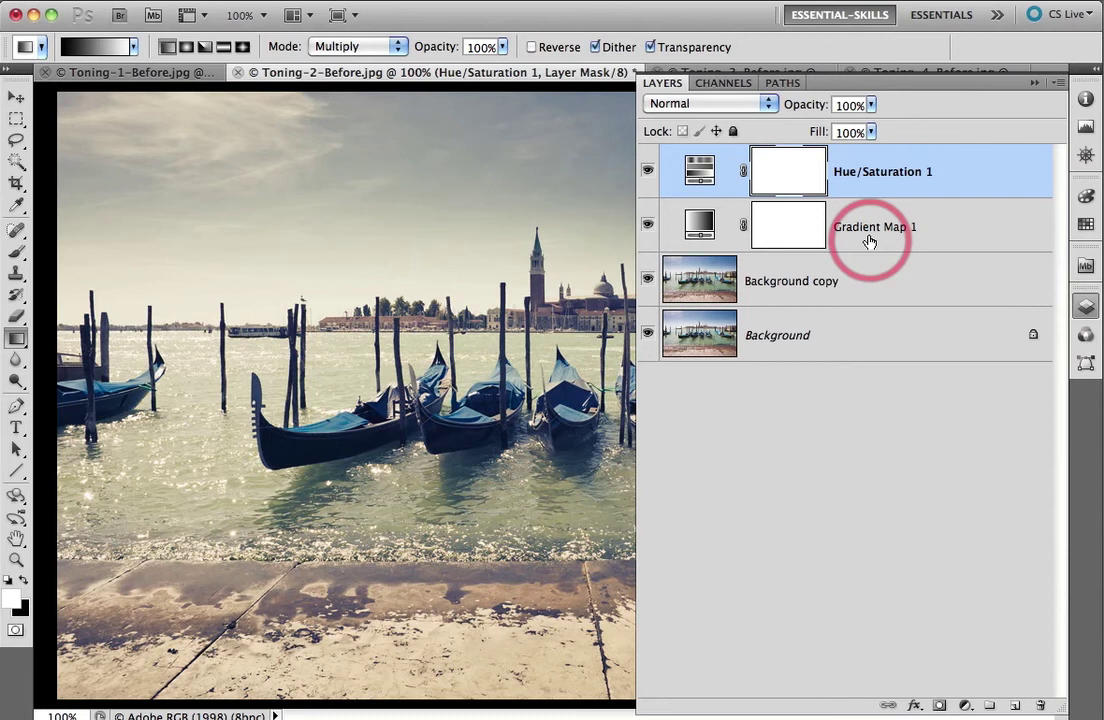
{"action": "left_click", "coordinate": [1033, 84]}
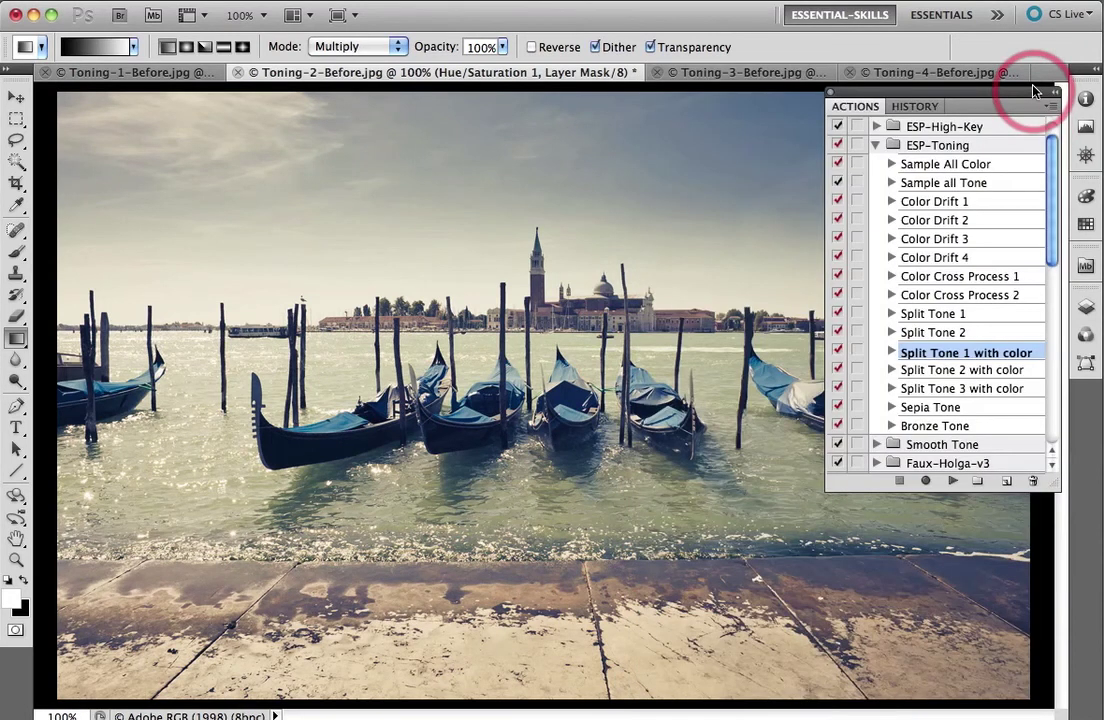
- Play Color Cross Process 2 on Toning-3-Before.jpg and view its Levels 1 and Brightness/Contrast 1 layers
{"action": "left_click", "coordinate": [748, 79]}
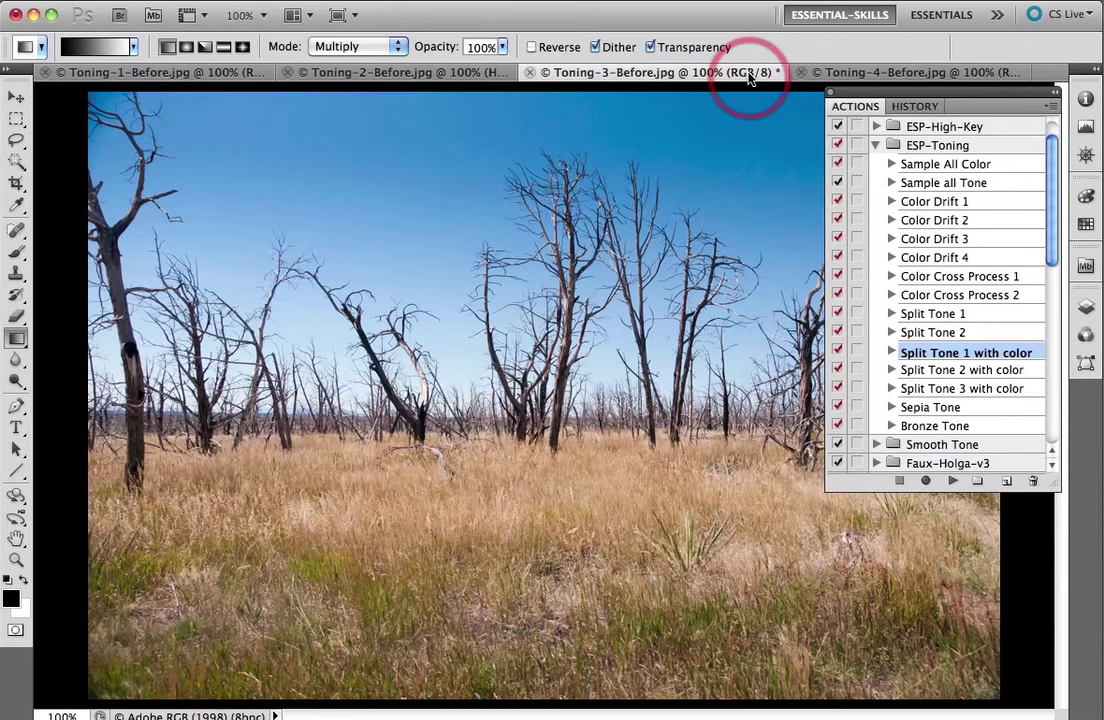
{"action": "left_click", "coordinate": [945, 296]}
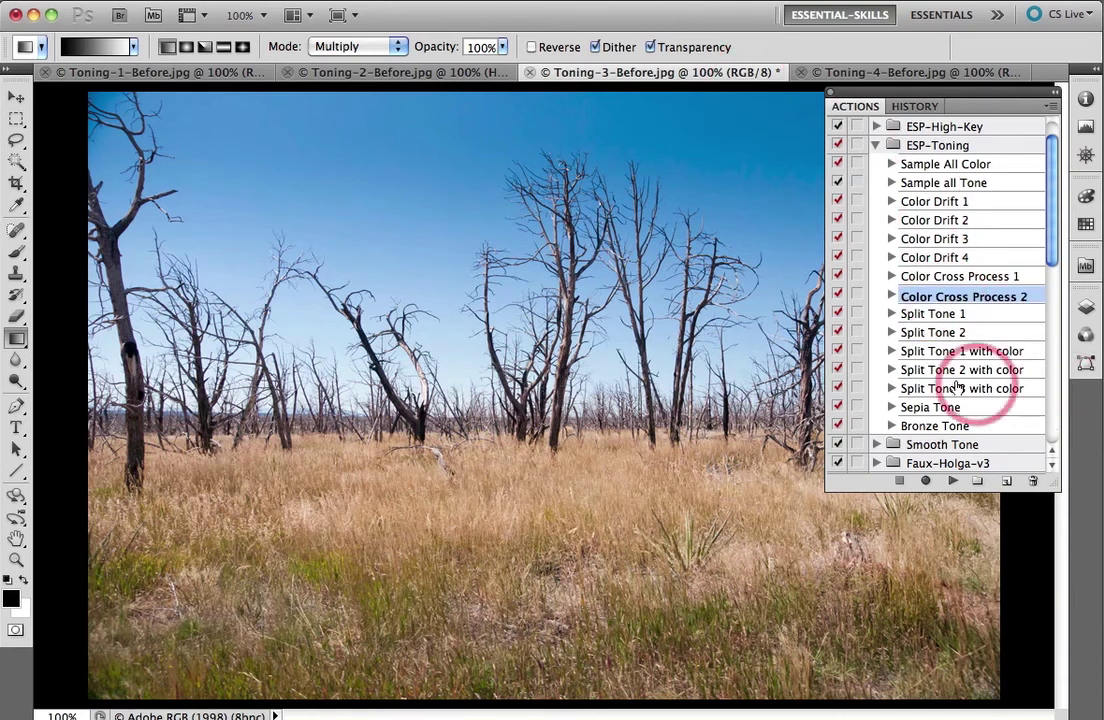
{"action": "left_click", "coordinate": [949, 481]}
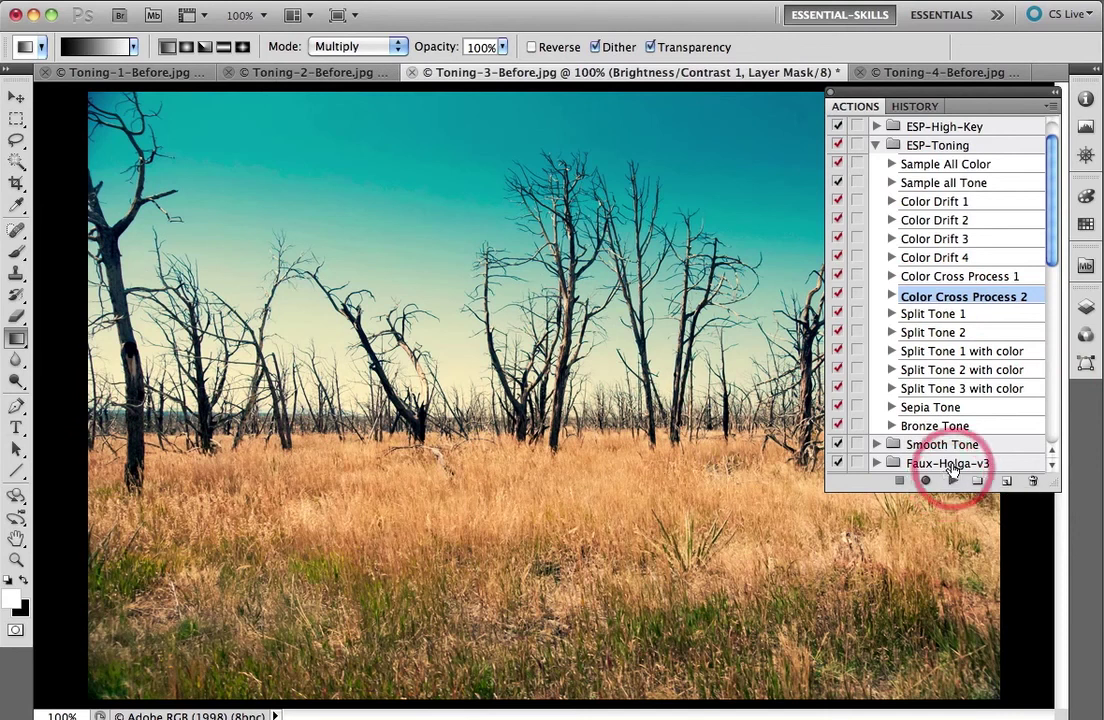
{"action": "left_click", "coordinate": [1085, 305]}
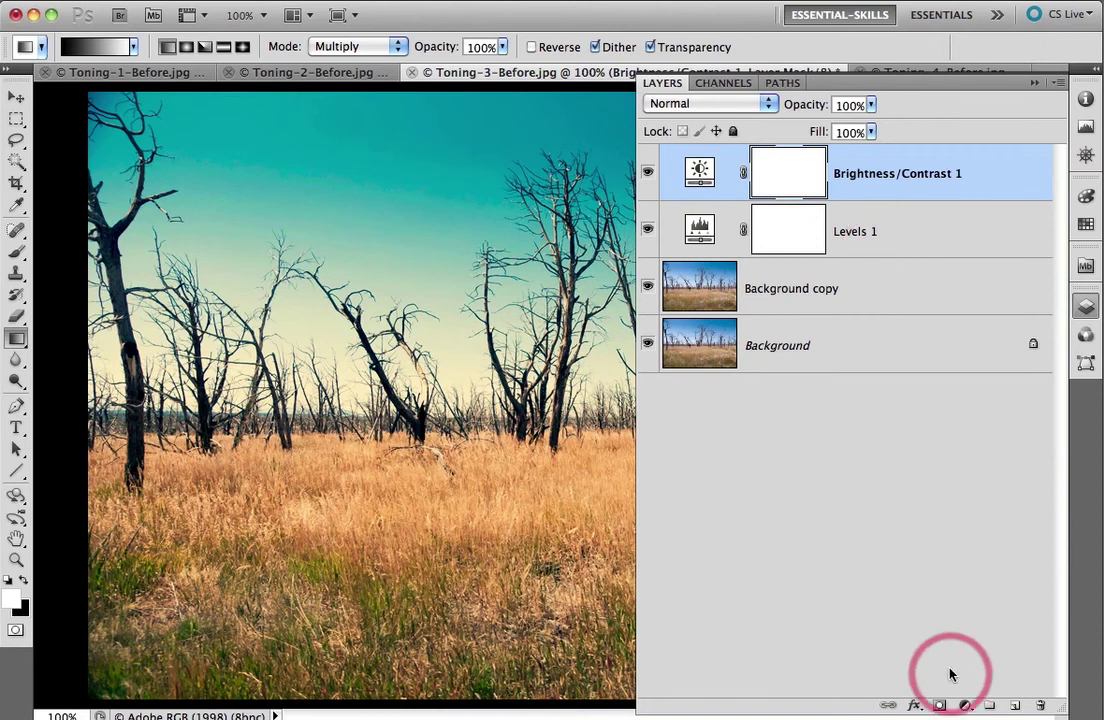
- Add a Hue/Saturation adjustment layer setting Yellows saturation to -19 on the tree photo
{"action": "left_click", "coordinate": [967, 706]}
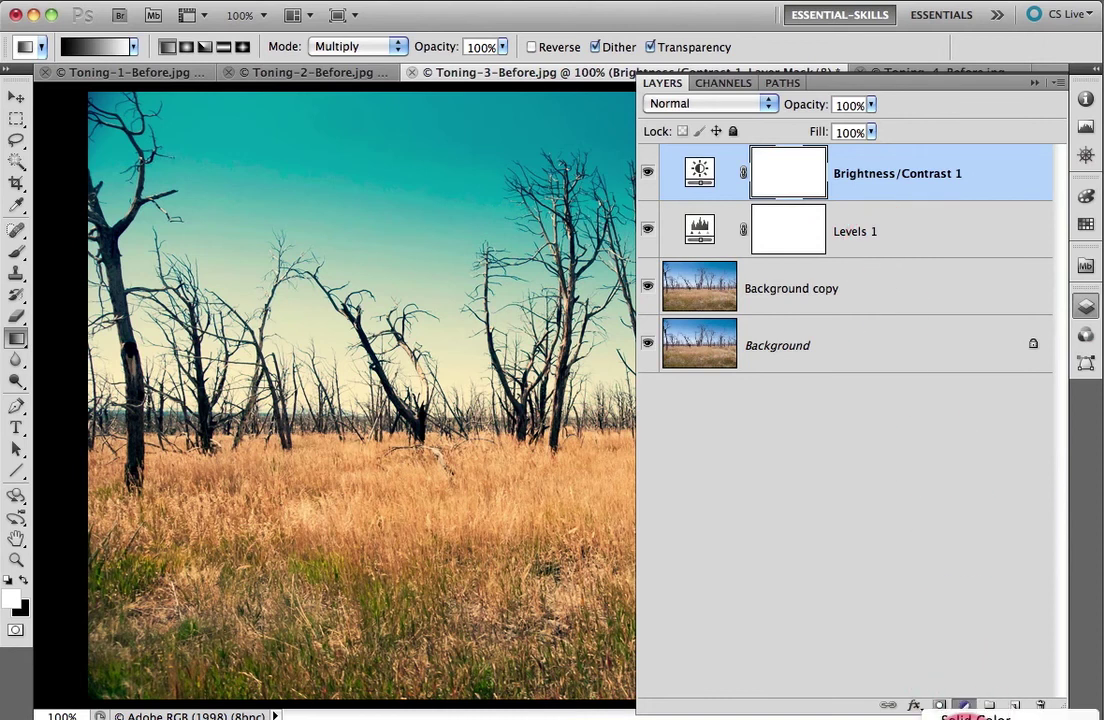
{"action": "left_click", "coordinate": [919, 550]}
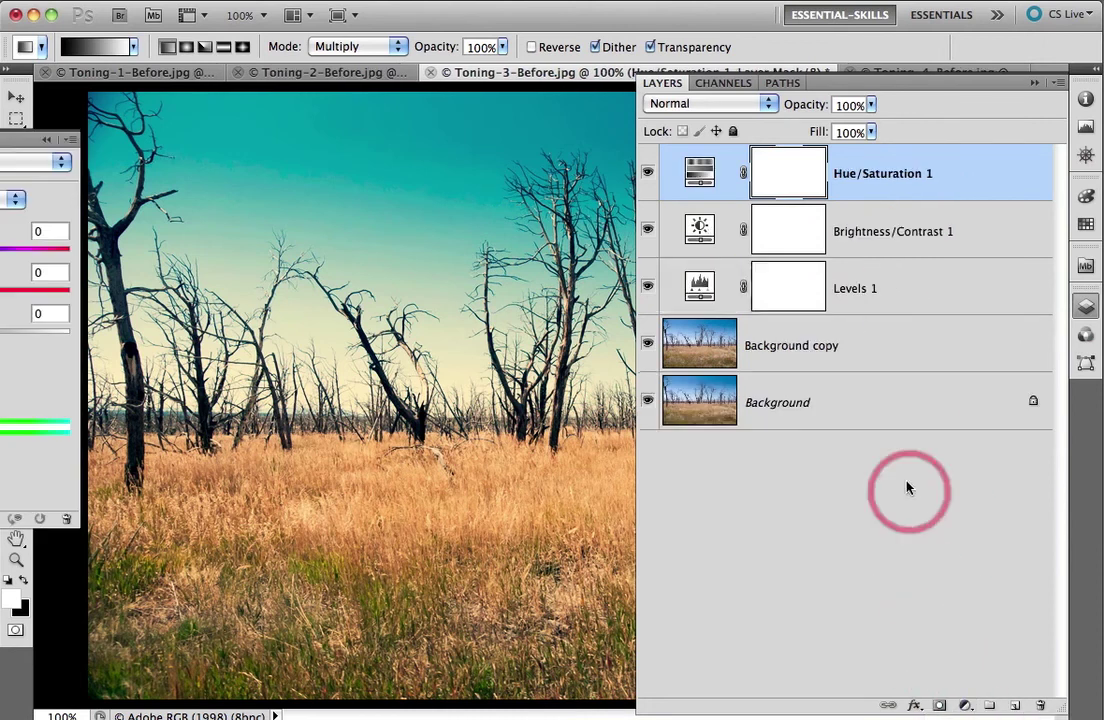
{"action": "left_click_drag", "start_coordinate": [3, 145], "coordinate": [278, 100]}
{"action": "left_click", "coordinate": [282, 146]}
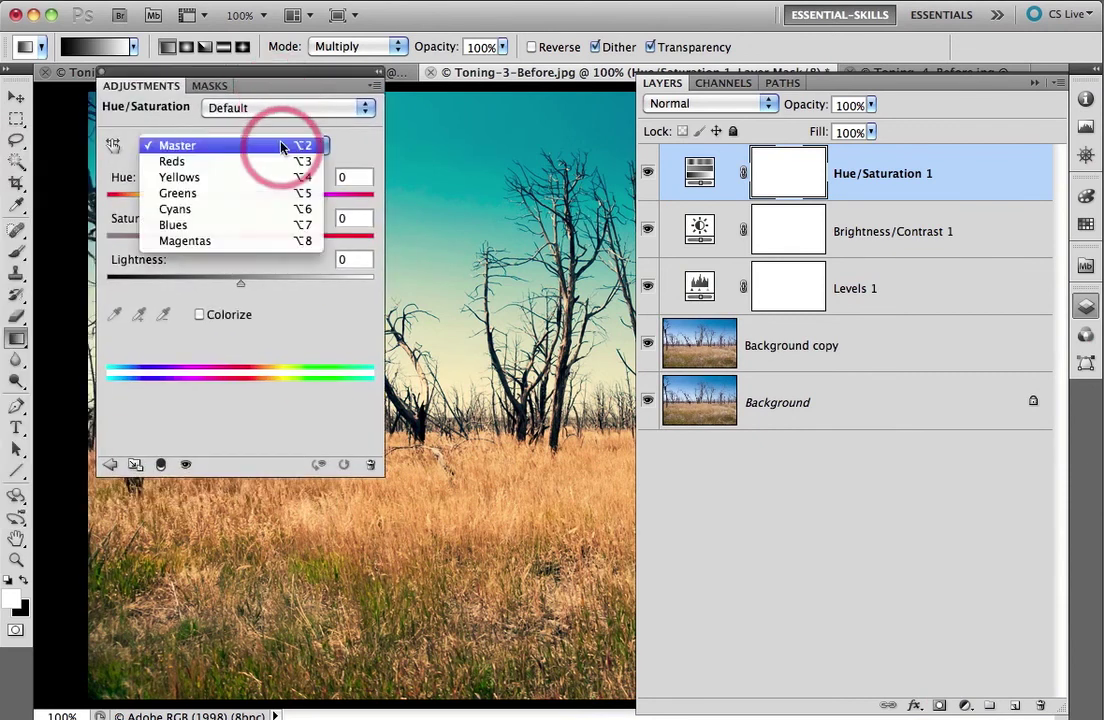
{"action": "left_click", "coordinate": [243, 177]}
{"action": "left_click_drag", "start_coordinate": [248, 246], "coordinate": [215, 247]}
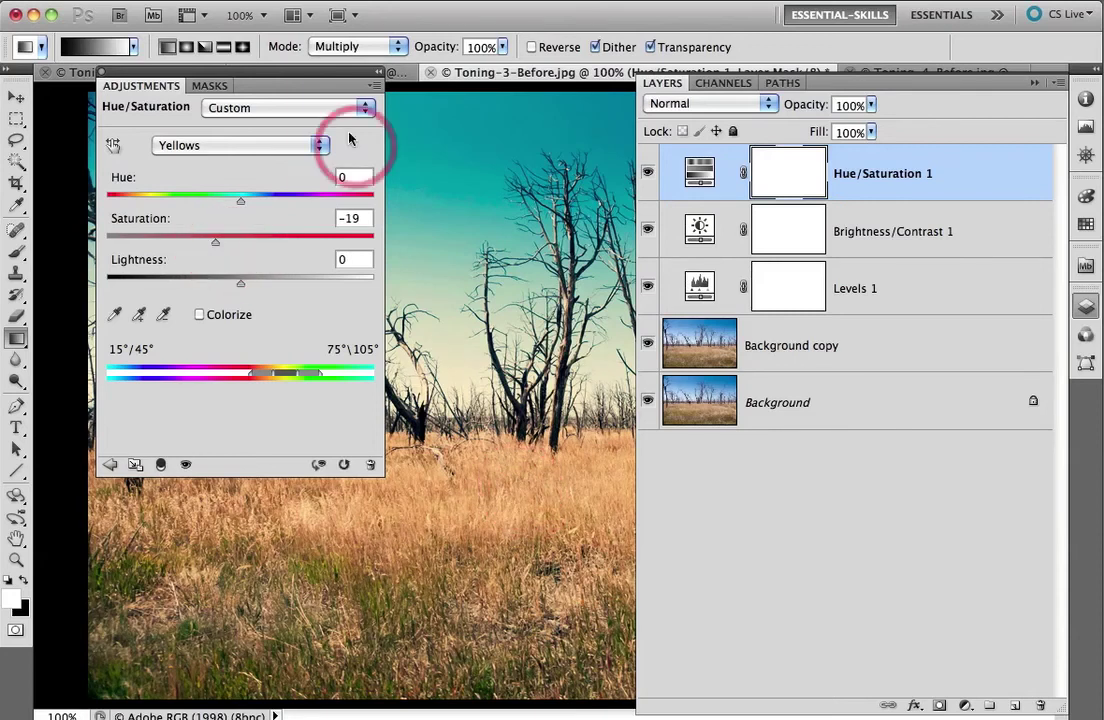
- Hide the Layers and Adjustments panels and switch to the Toning-4-Before.jpg portrait
{"action": "key", "text": "F7"}
{"action": "key", "text": "alt+F9"}
{"action": "double_click", "coordinate": [168, 87]}
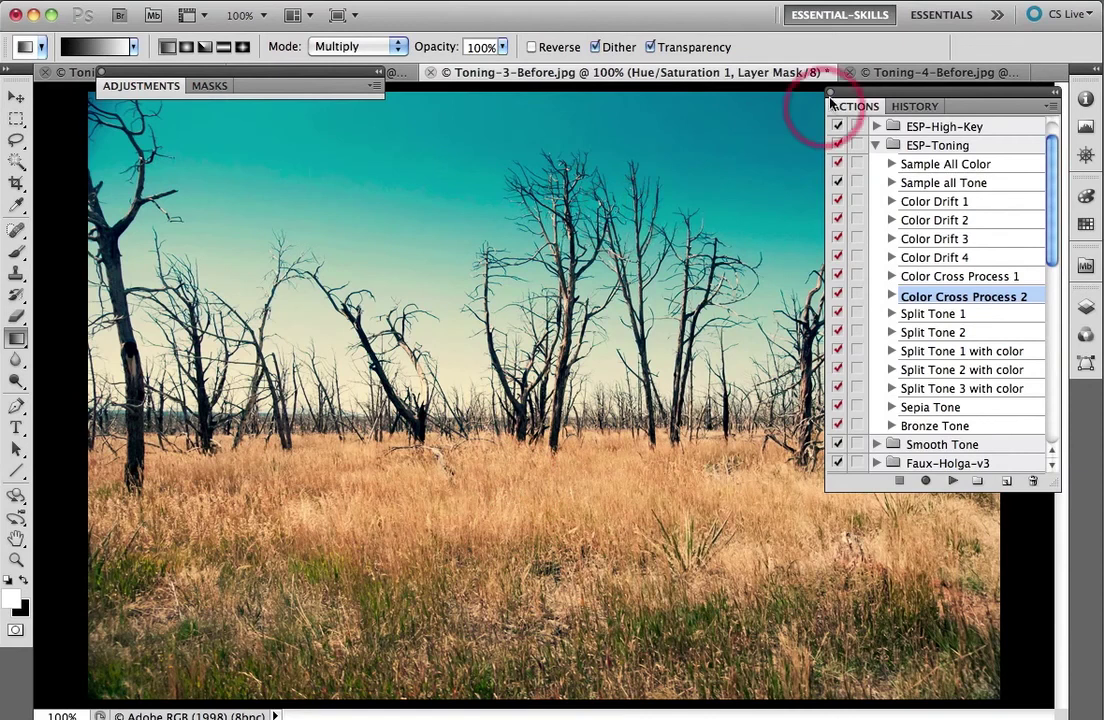
{"action": "left_click", "coordinate": [884, 74]}
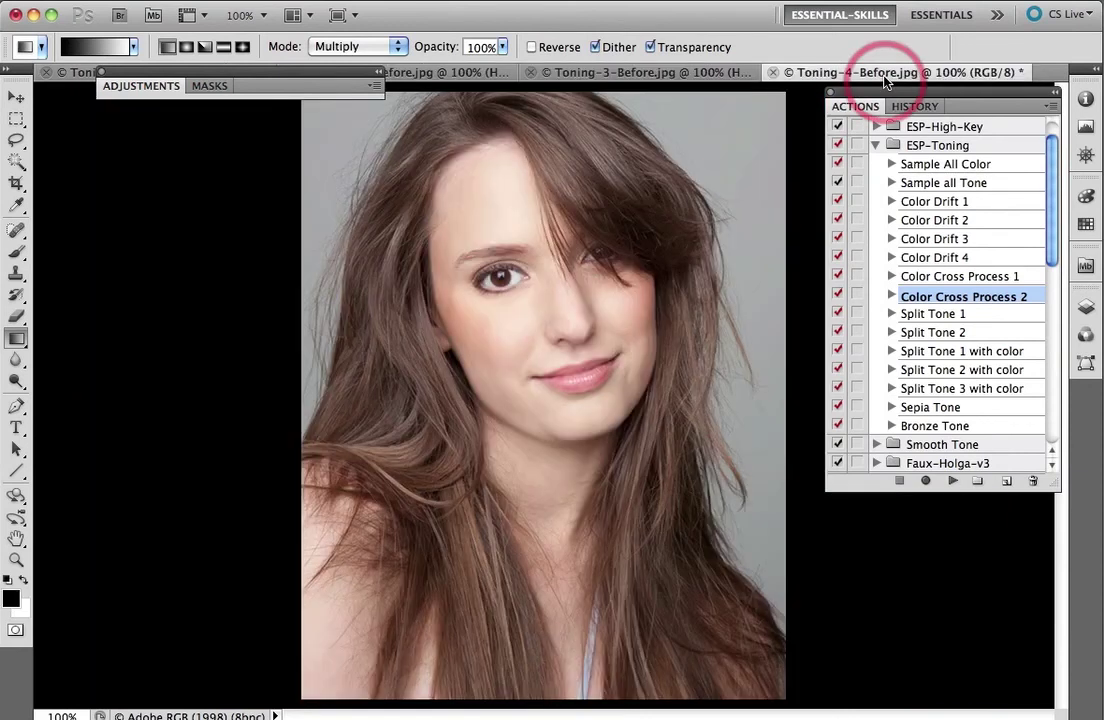
- Play Sample All Color on the portrait and view its Color Drift 1–3 and Cross Process 1–2 layers
{"action": "left_click", "coordinate": [1005, 167]}
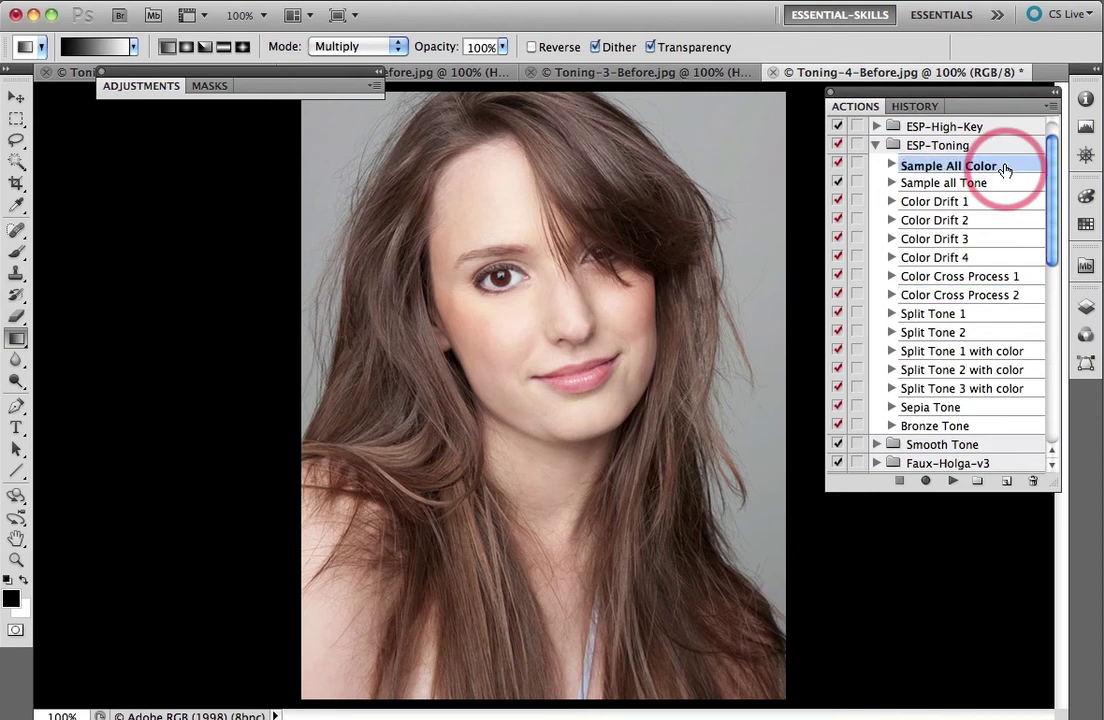
{"action": "left_click", "coordinate": [952, 479]}
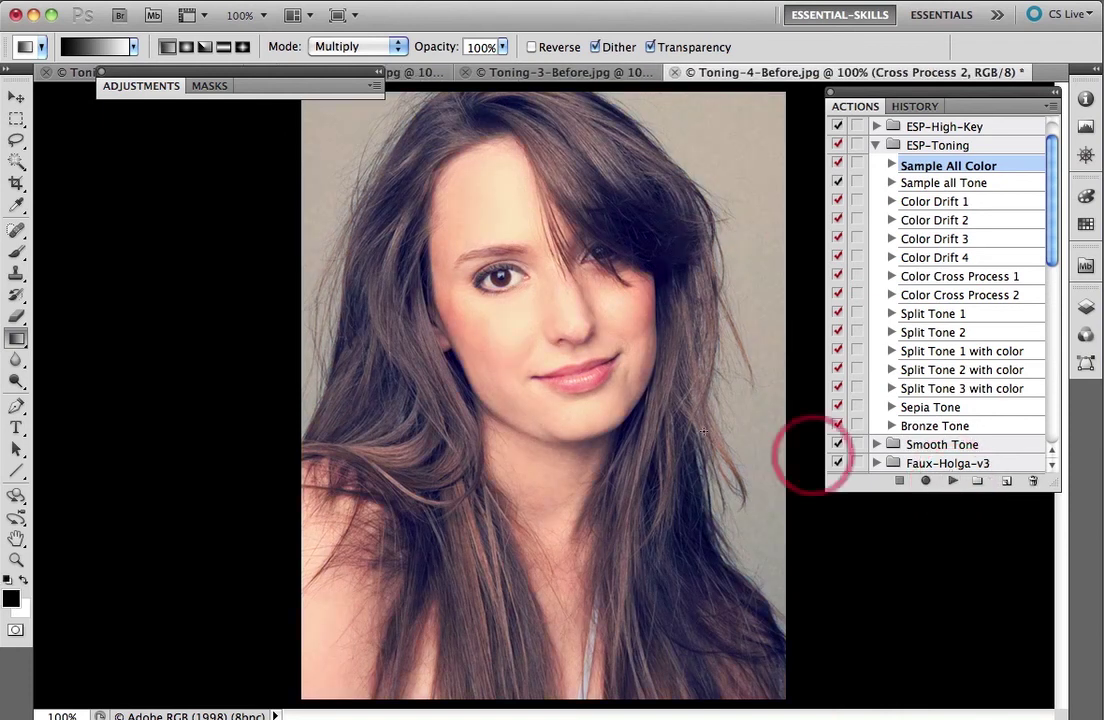
{"action": "double_click", "coordinate": [298, 90]}
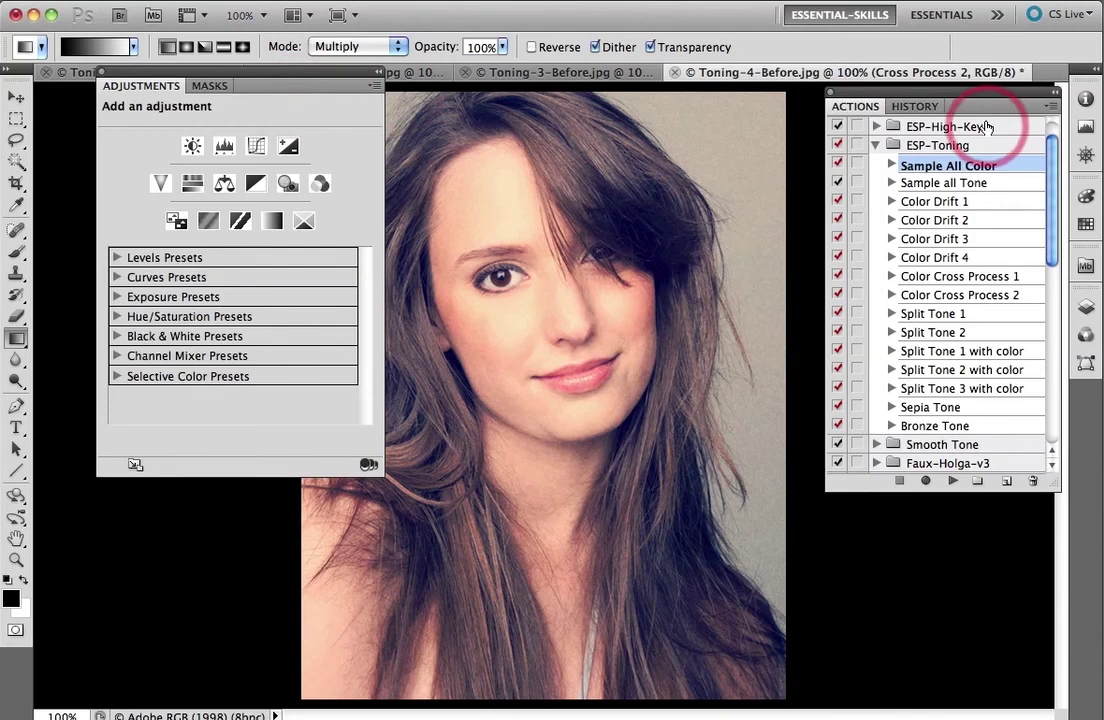
{"action": "left_click", "coordinate": [1087, 307]}
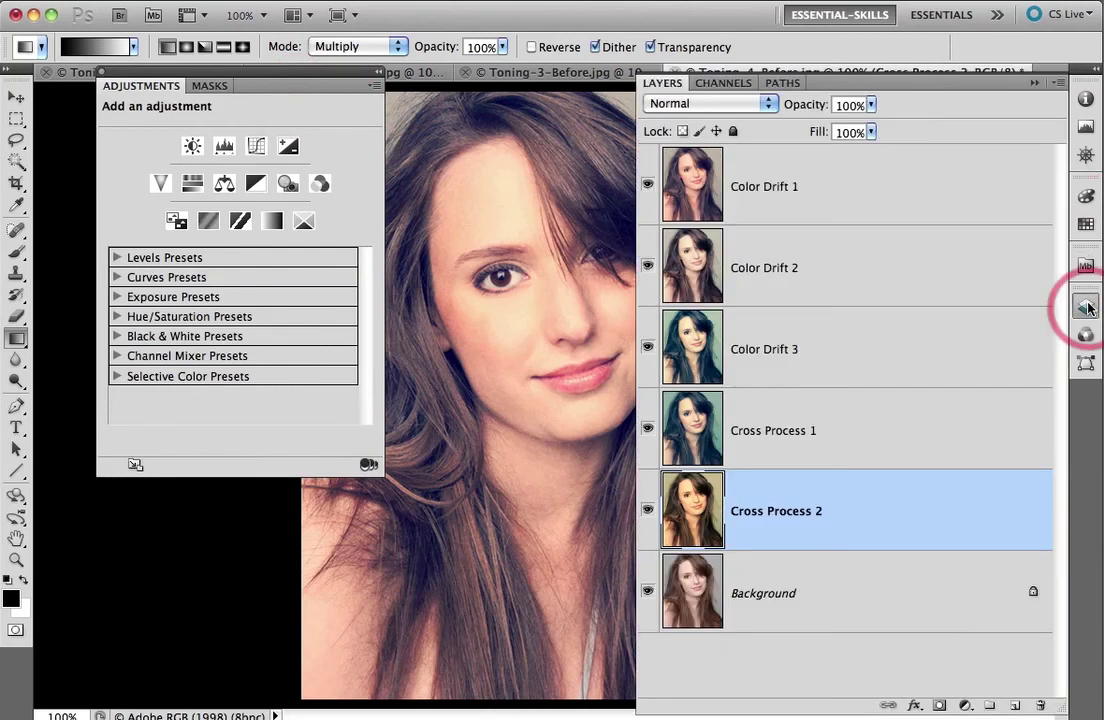
- Move the Adjustments panel aside, hide Color Drift 1 and 2, and show only Background
{"action": "double_click", "coordinate": [263, 88]}
{"action": "left_click_drag", "start_coordinate": [263, 92], "coordinate": [60, 120]}
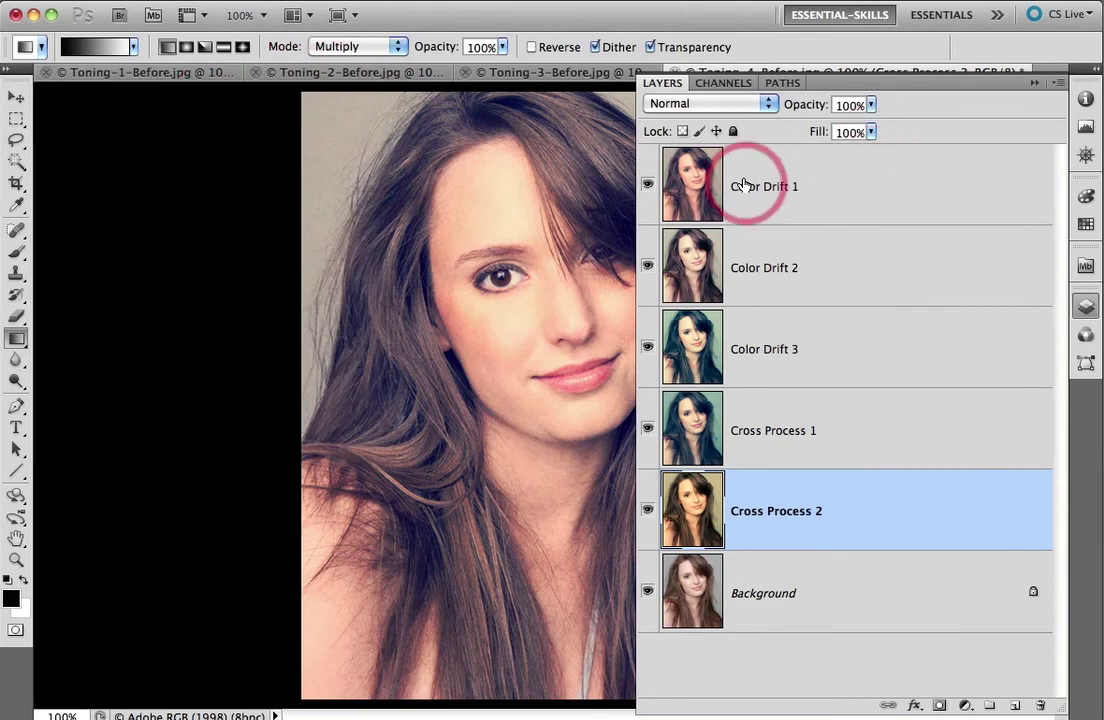
{"action": "left_click", "coordinate": [647, 187]}
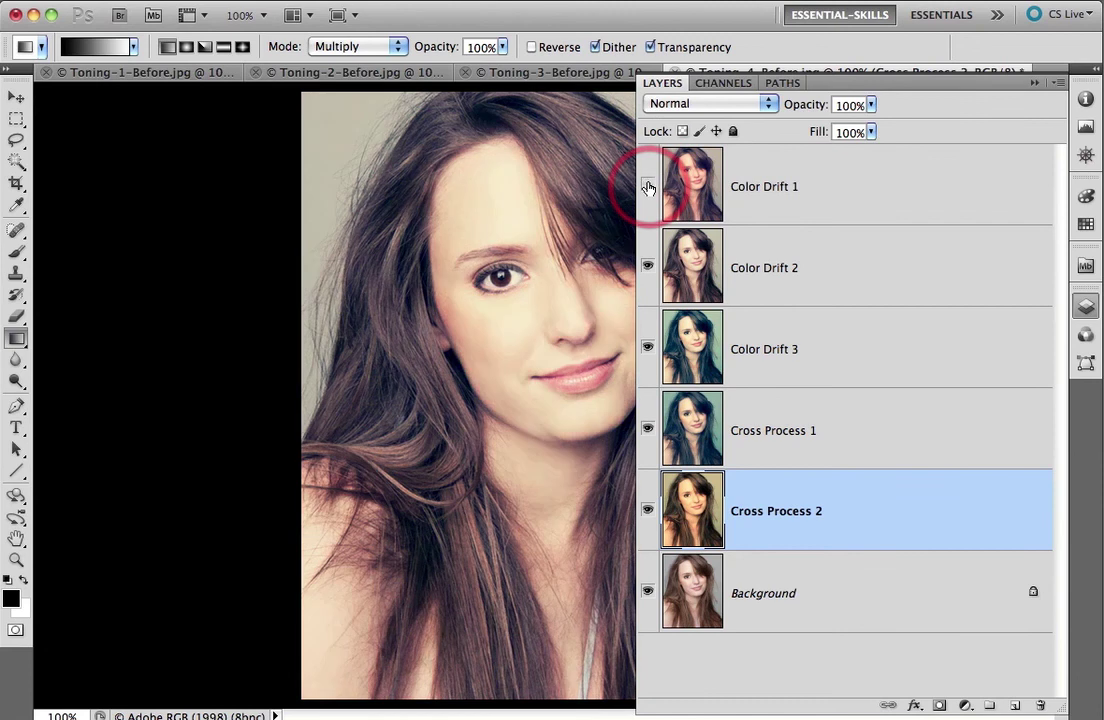
{"action": "left_click", "coordinate": [647, 265]}
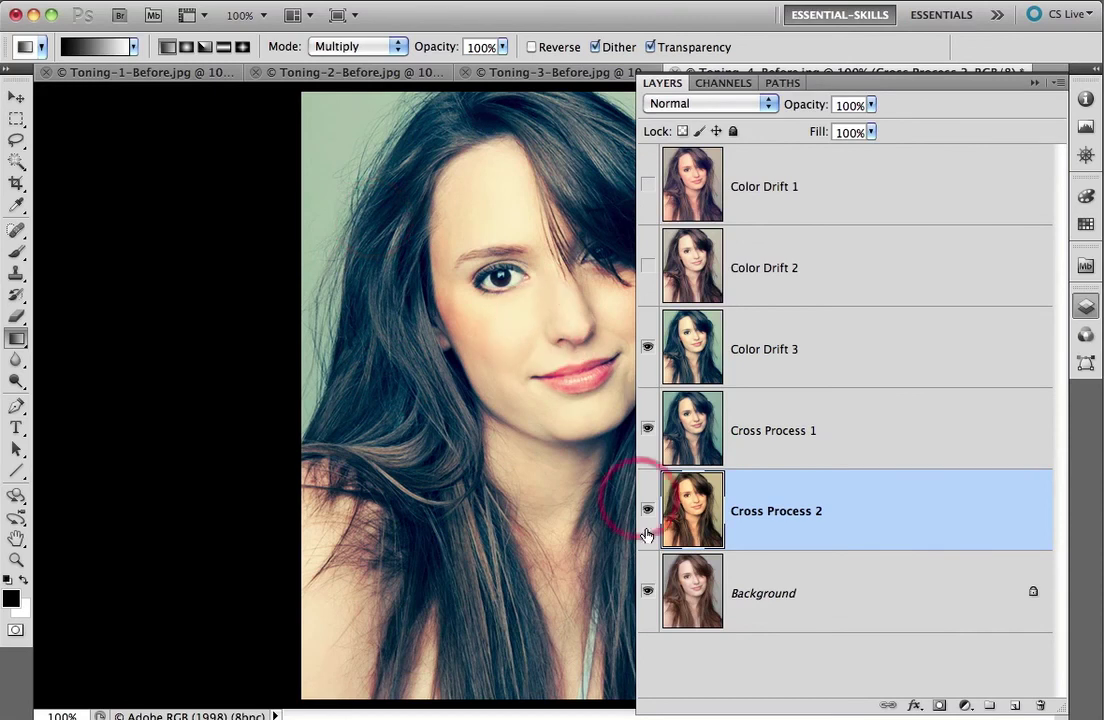
{"action": "left_click", "coordinate": [648, 592], "text": "alt"}
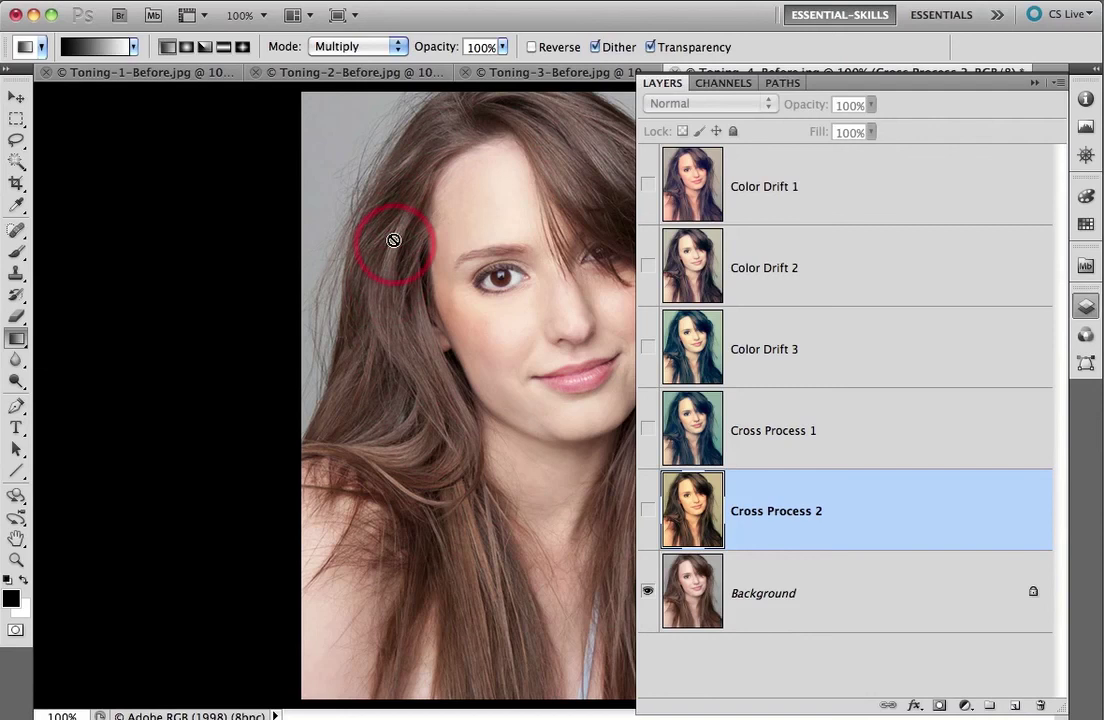
- Leave only Cross Process 2 visible, then select Color Drift 1 through Cross Process 2
{"action": "left_click_drag", "start_coordinate": [649, 507], "coordinate": [647, 350]}
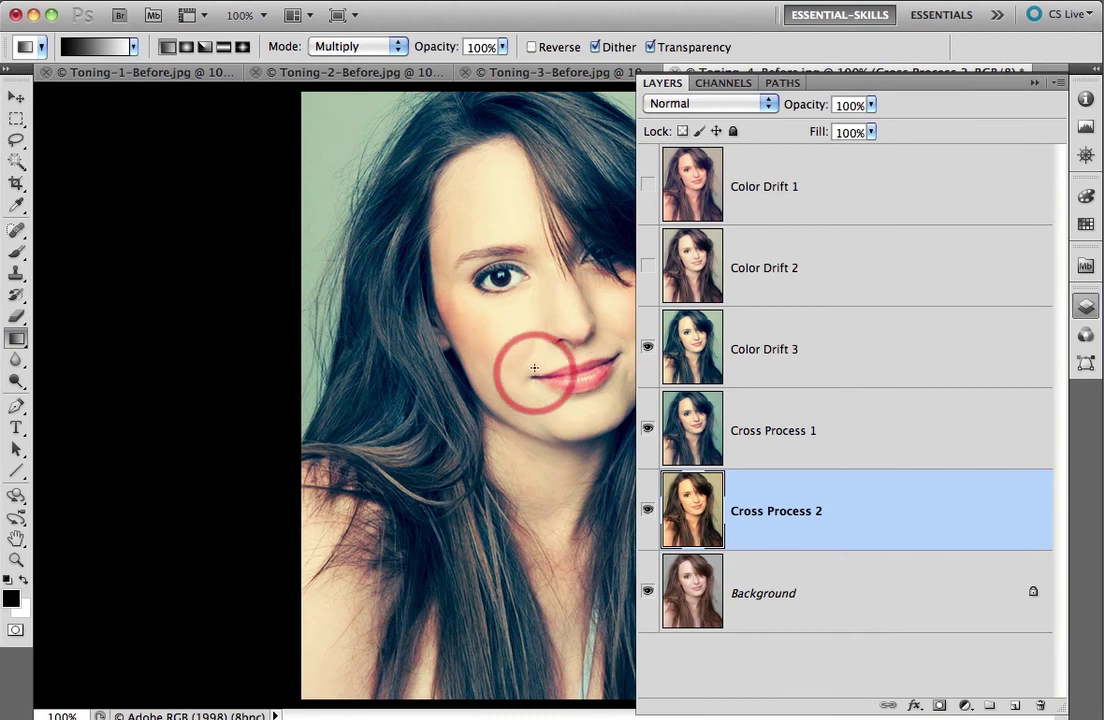
{"action": "left_click", "coordinate": [647, 346]}
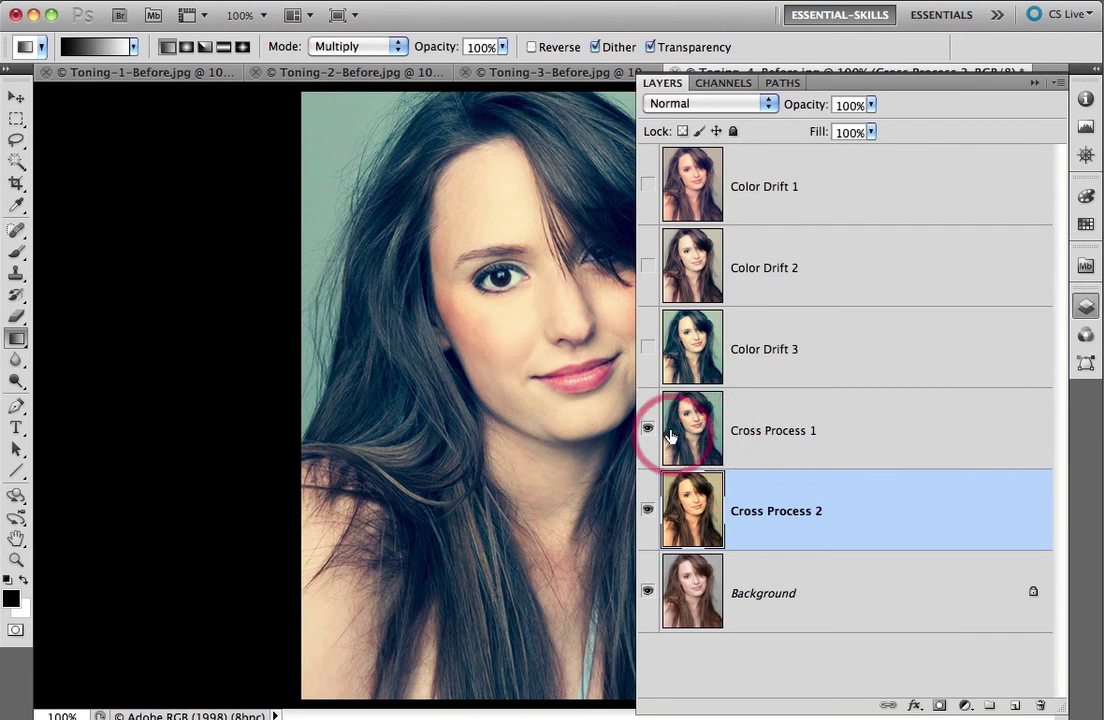
{"action": "left_click", "coordinate": [647, 430]}
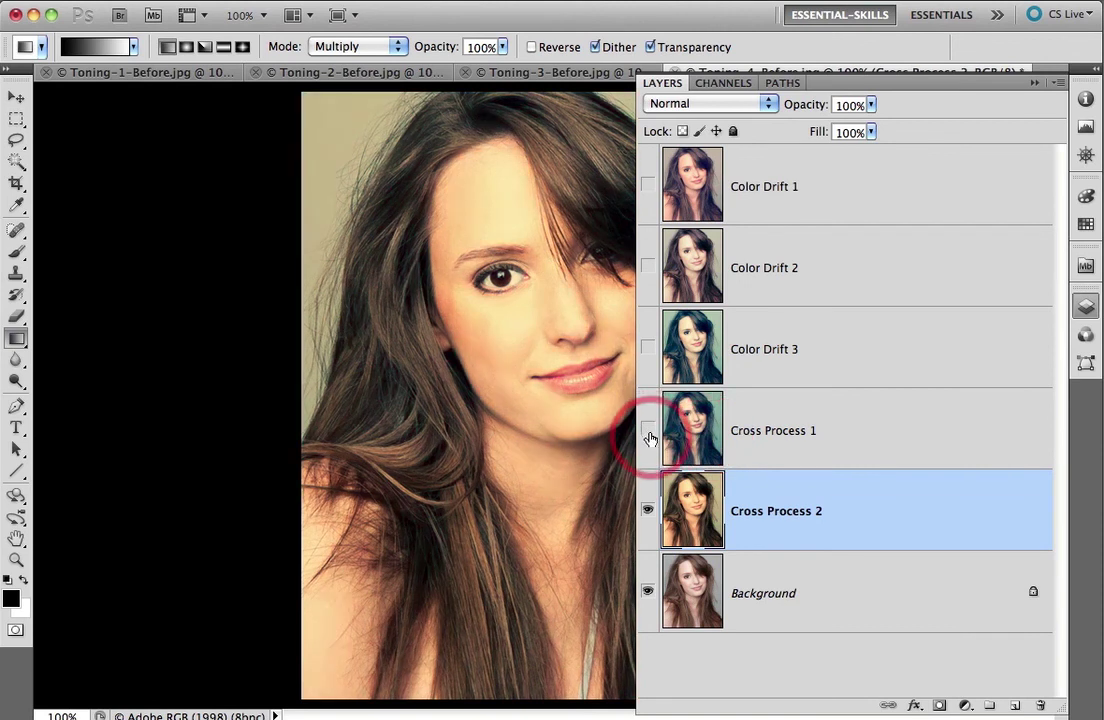
{"action": "left_click", "coordinate": [924, 195], "text": "shift"}
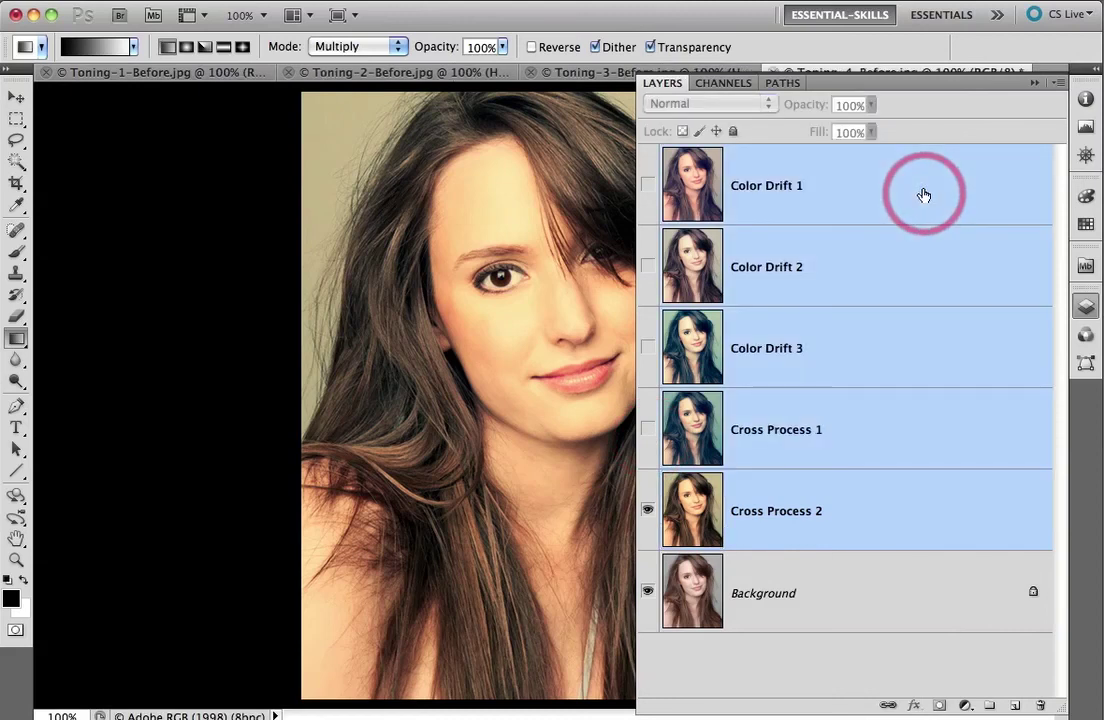
- Delete the five colour layers and play Sample all Tone, adding Split Tone, Sepia and Bronze layers
{"action": "key", "text": "Delete"}
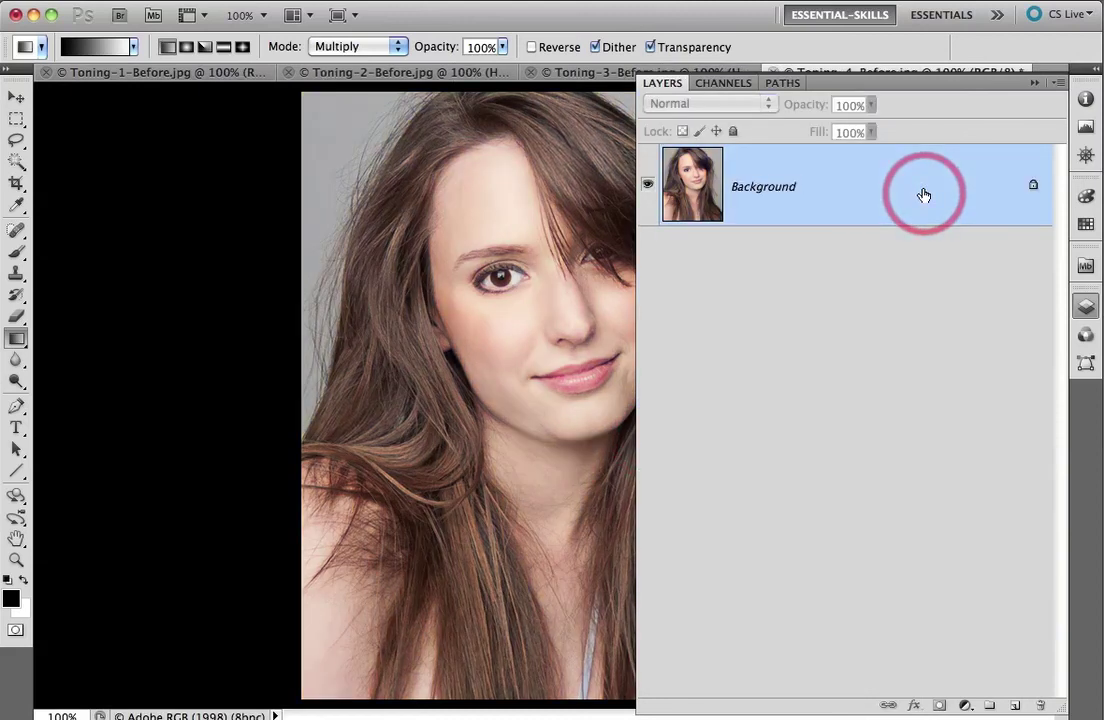
{"action": "left_click", "coordinate": [1035, 82]}
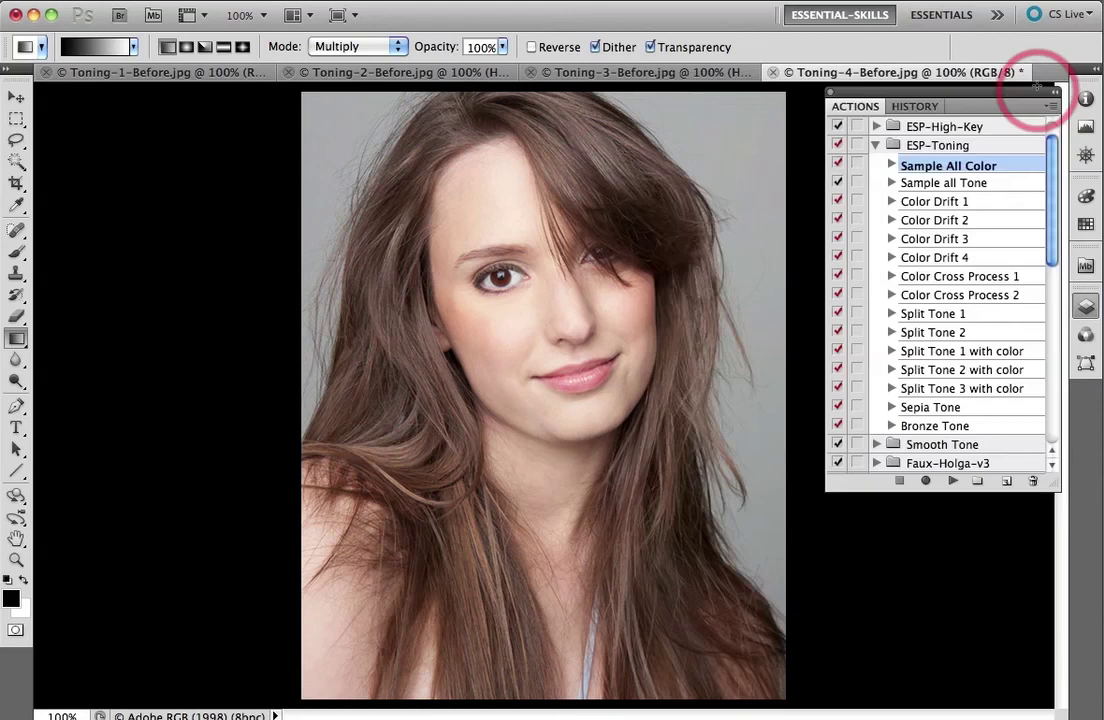
{"action": "left_click", "coordinate": [980, 188]}
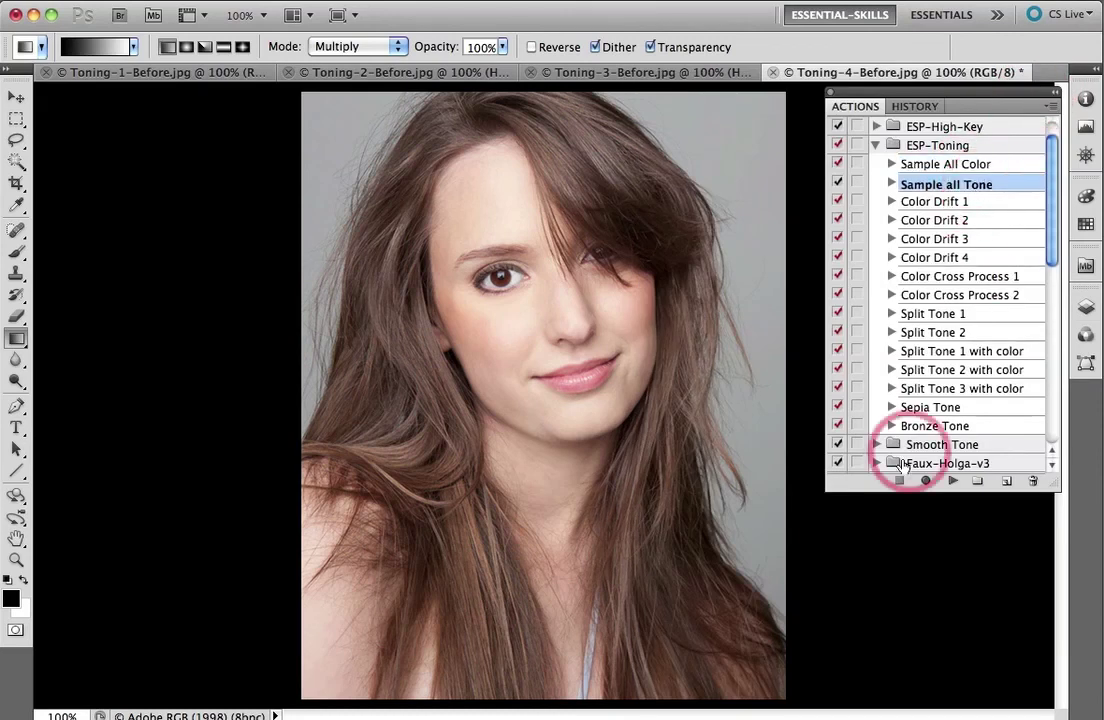
{"action": "left_click", "coordinate": [950, 482]}
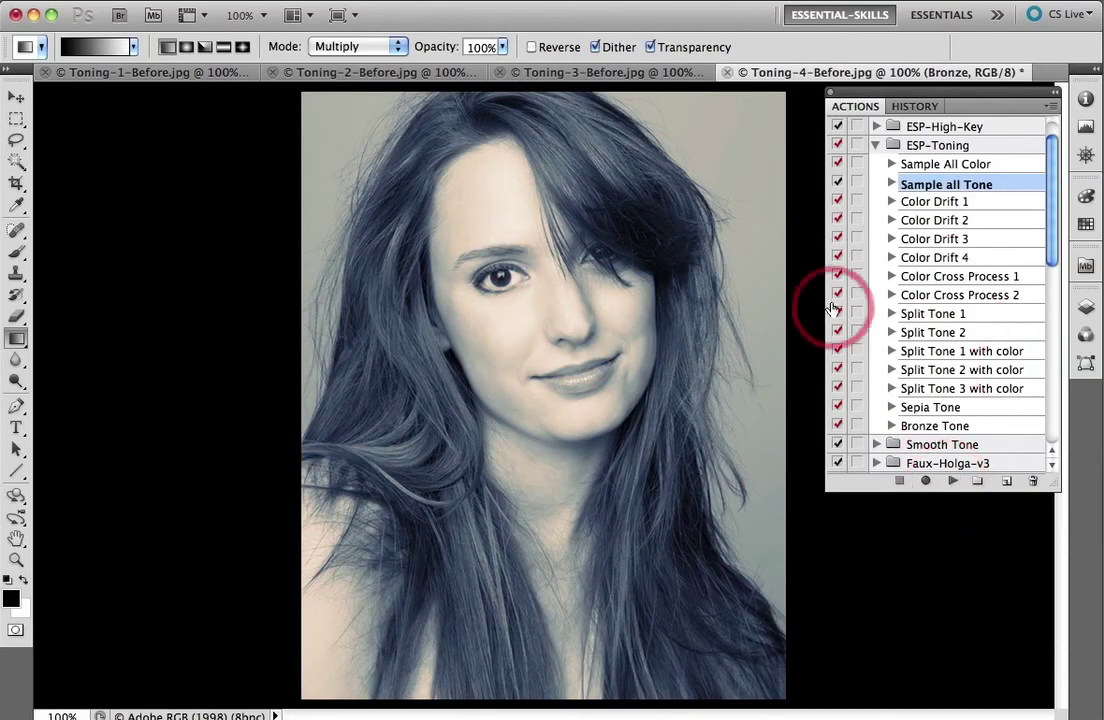
{"action": "left_click", "coordinate": [1084, 308]}
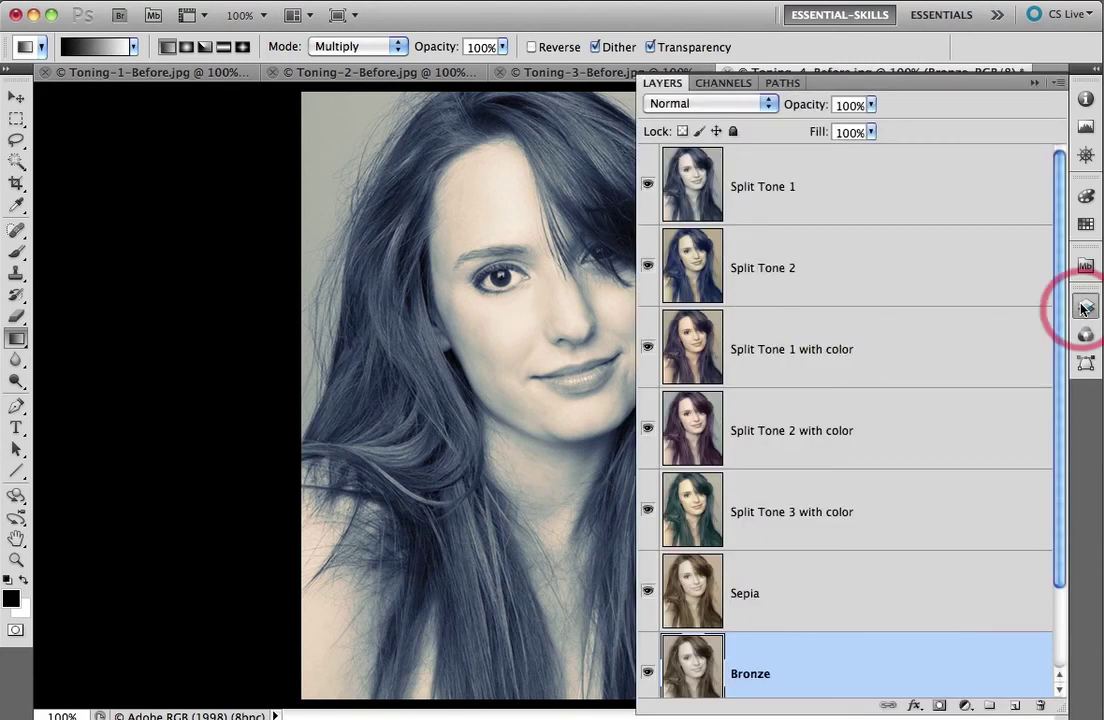
- Hide Split Tone 1, Split Tone 2 and the three Split Tone with color layers in turn
{"action": "left_click", "coordinate": [648, 188]}
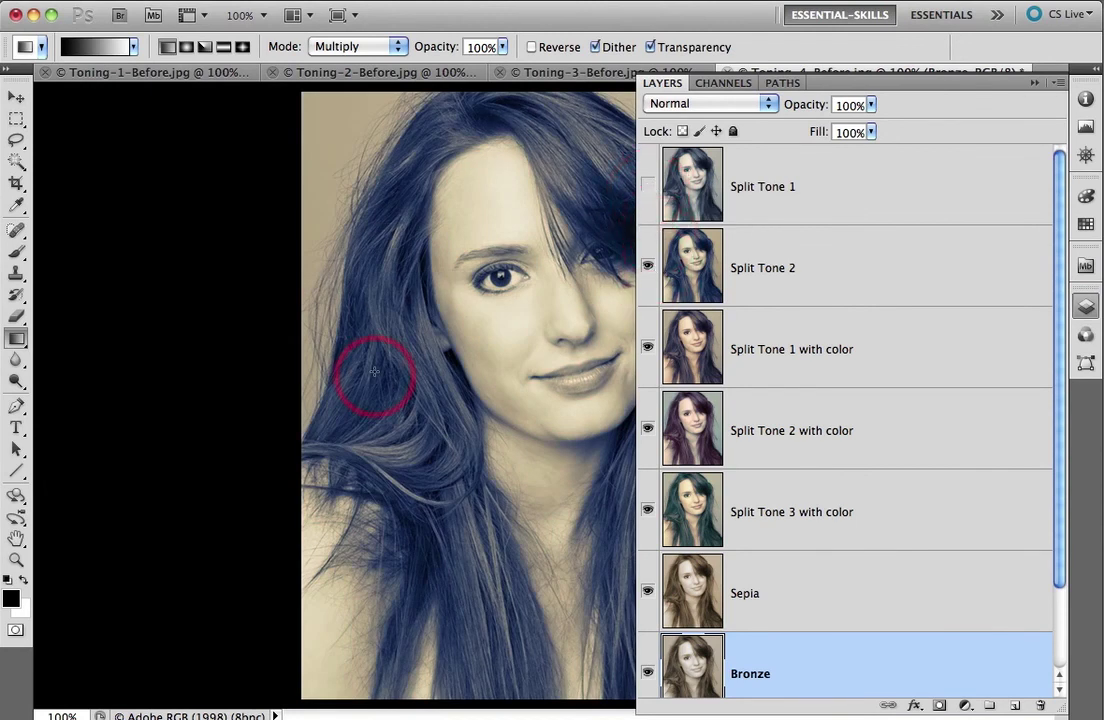
{"action": "left_click", "coordinate": [647, 266]}
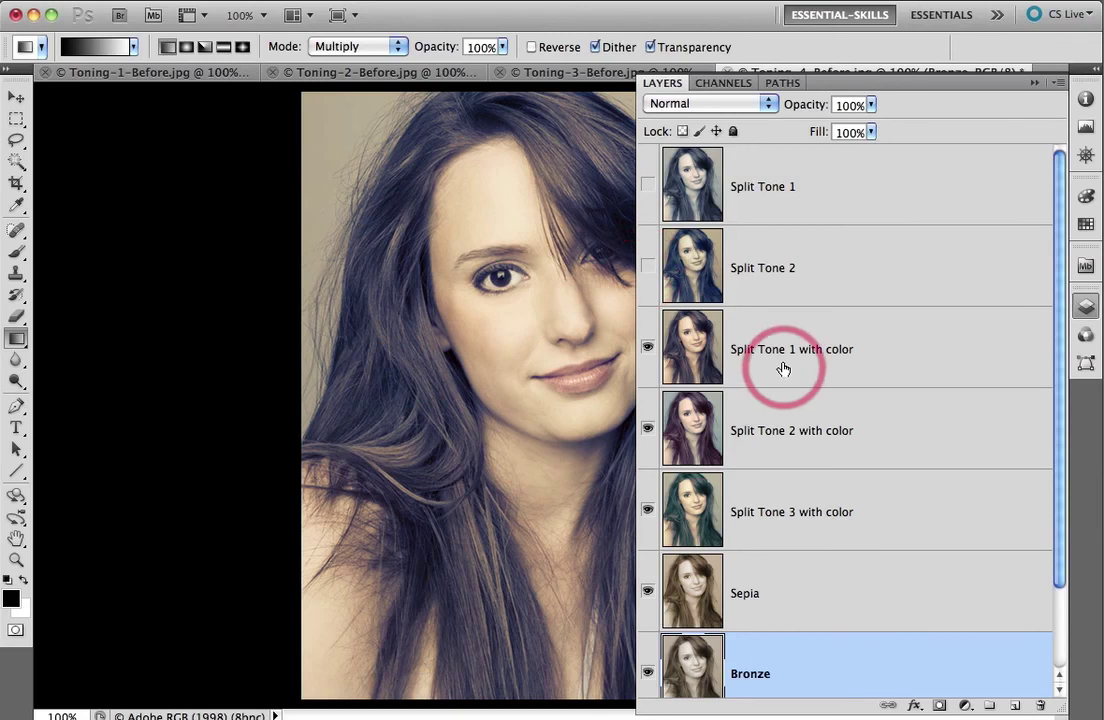
{"action": "left_click", "coordinate": [647, 346]}
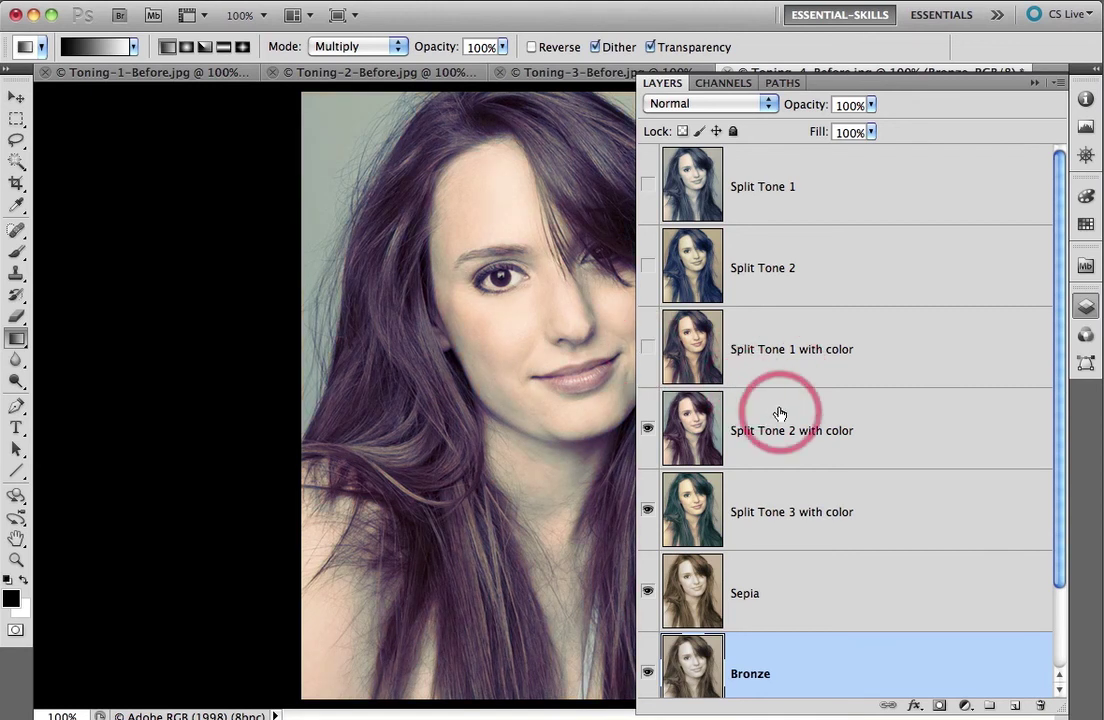
{"action": "left_click", "coordinate": [648, 429]}
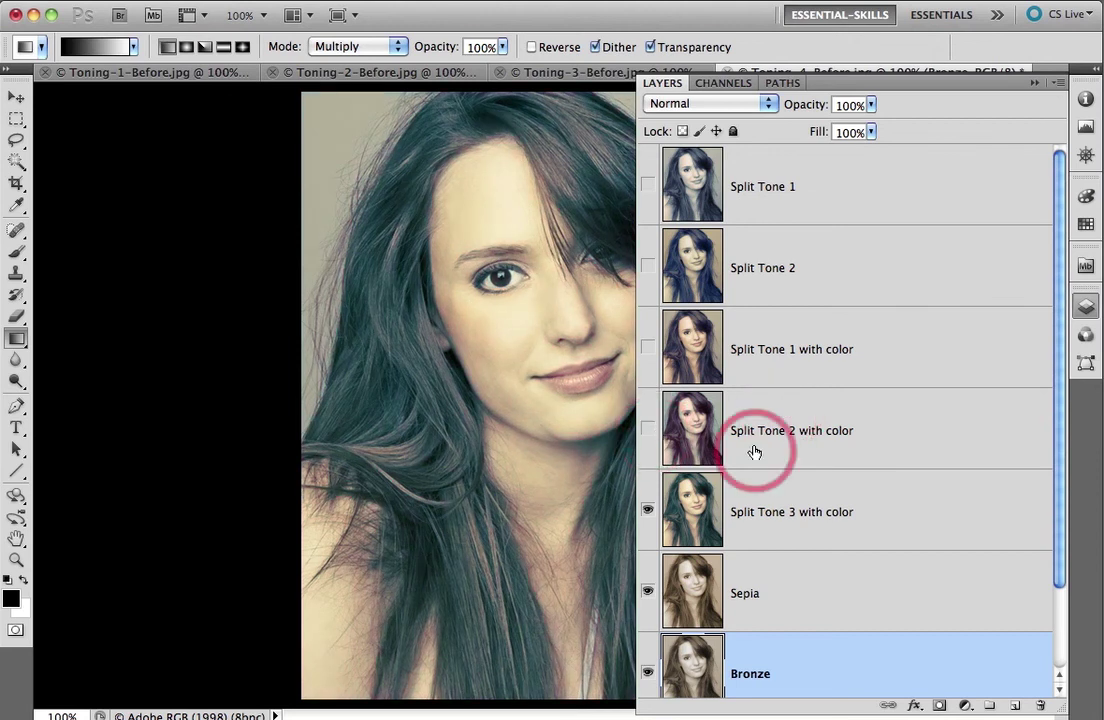
{"action": "left_click", "coordinate": [645, 512]}
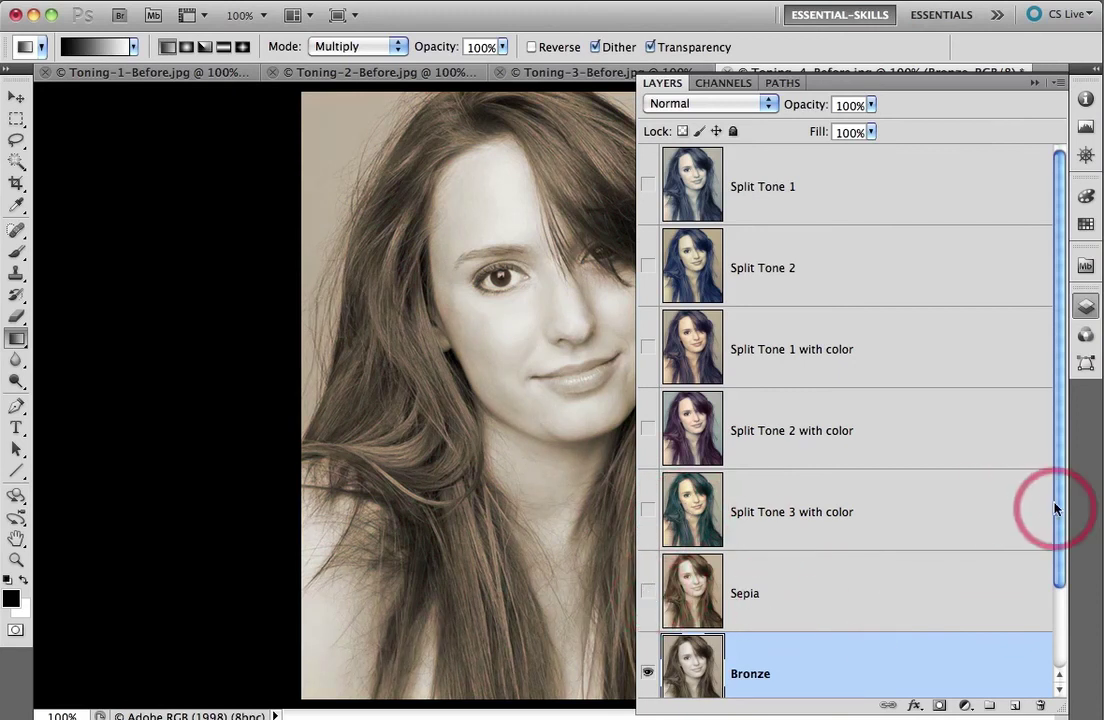
- Hide the Bronze and Sepia layers so only the untoned Background portrait shows
{"action": "left_click_drag", "start_coordinate": [1060, 510], "coordinate": [1062, 630]}
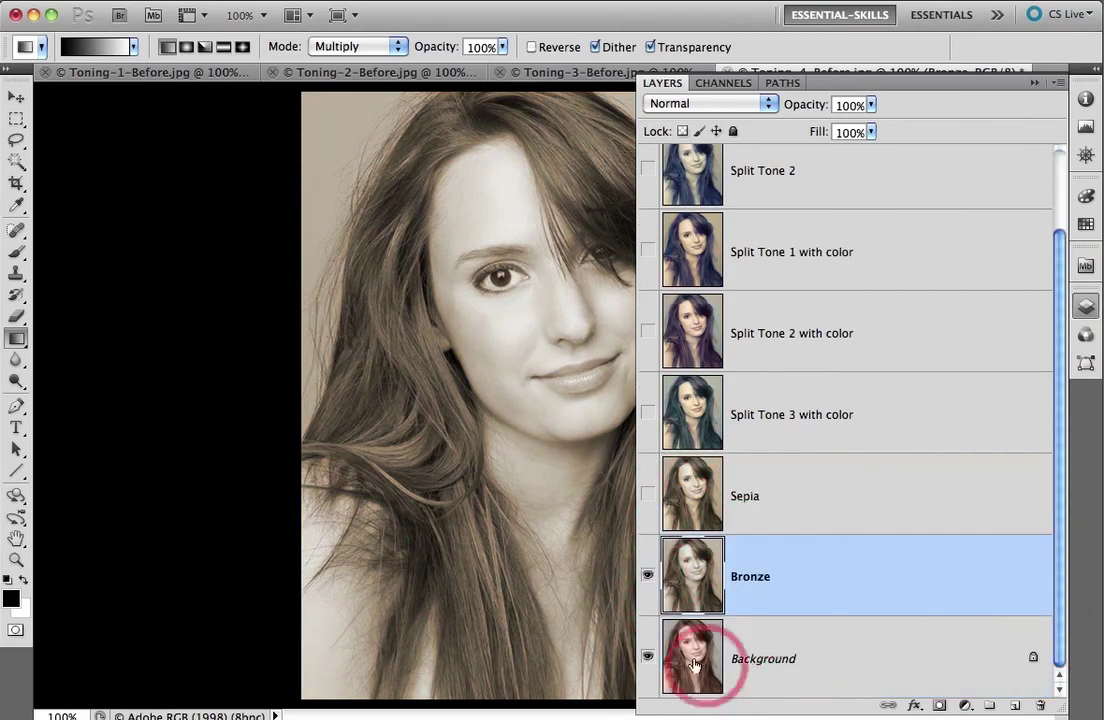
{"action": "left_click", "coordinate": [648, 658]}
{"action": "left_click", "coordinate": [646, 575]}
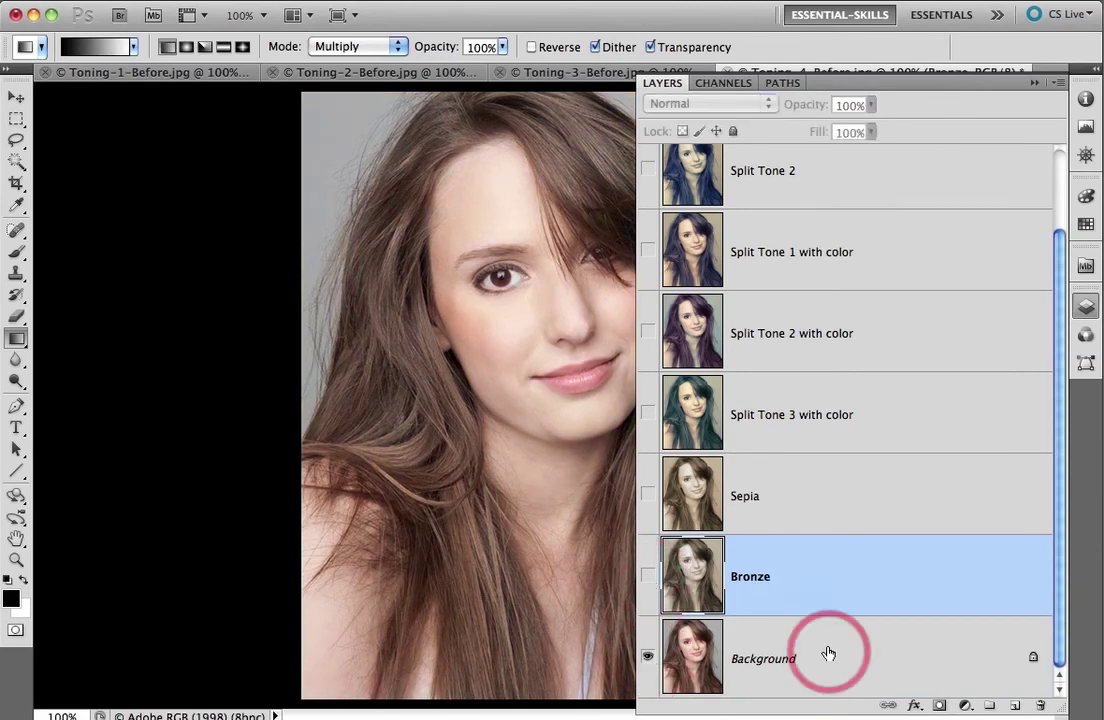